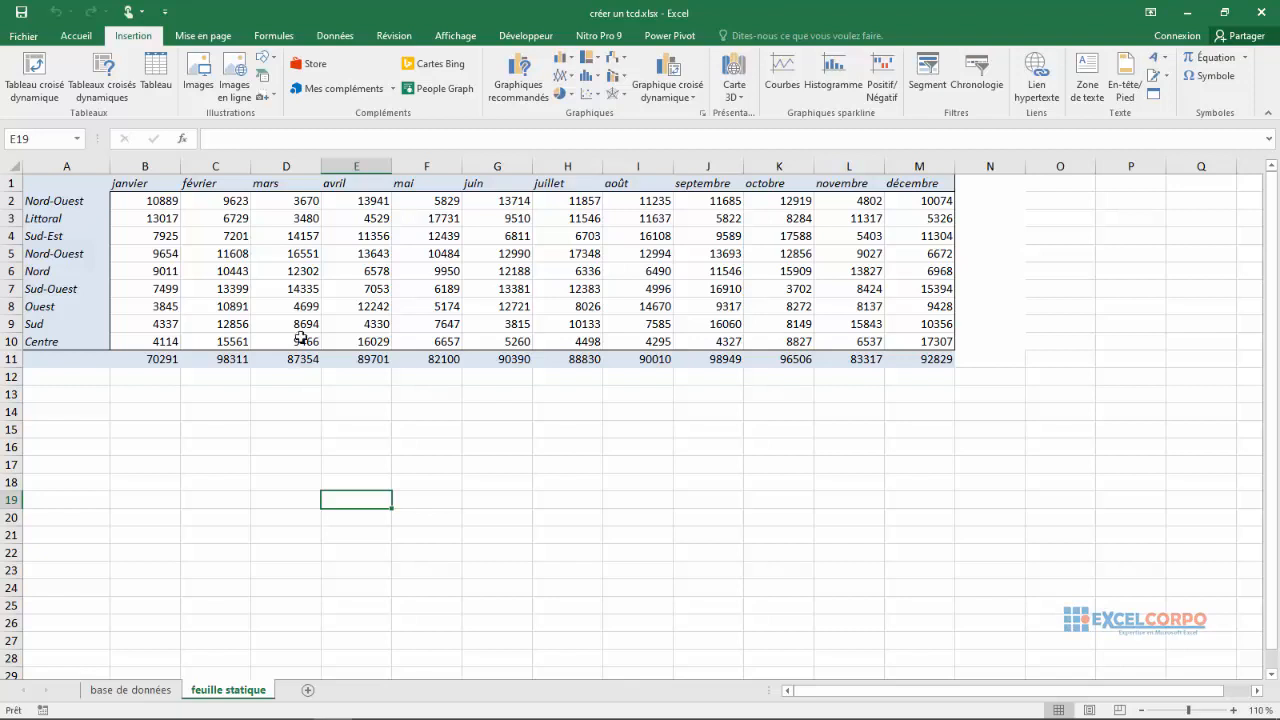
Step: Examine the region rows and month columns of the table on the "feuille statique" sheet
{"action": "left_click", "coordinate": [10, 218]}
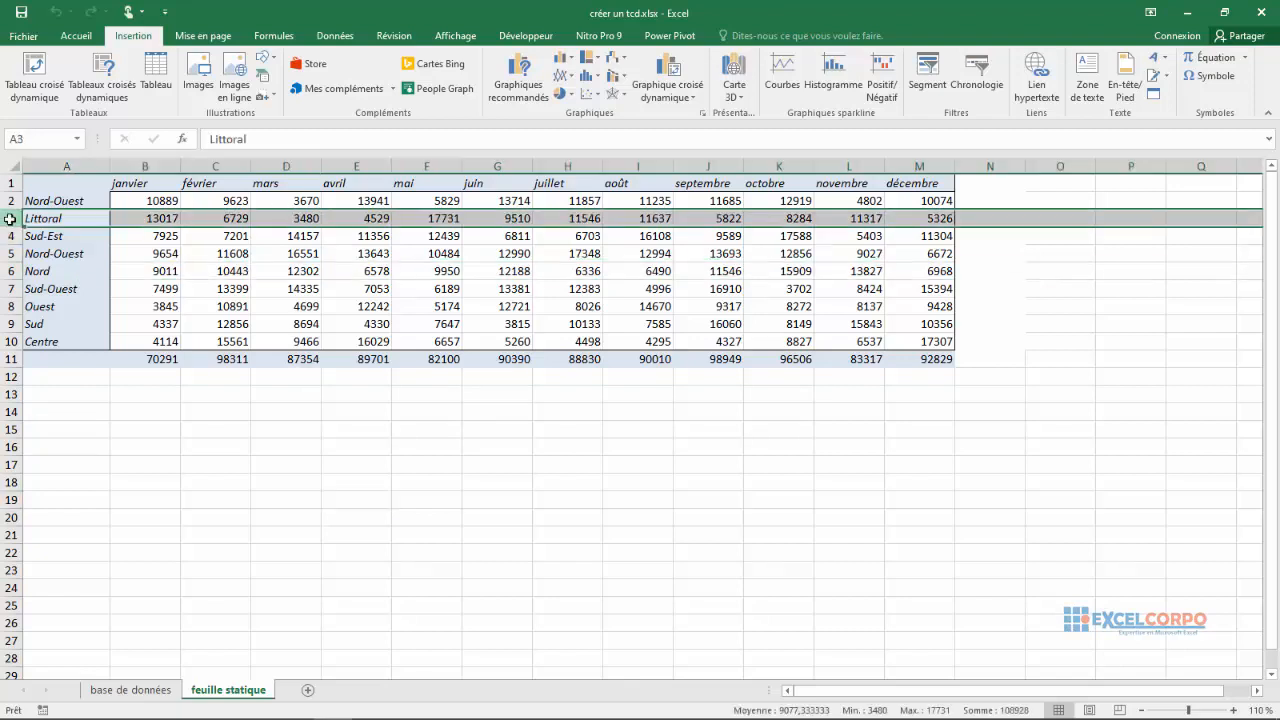
{"action": "left_click", "coordinate": [145, 165]}
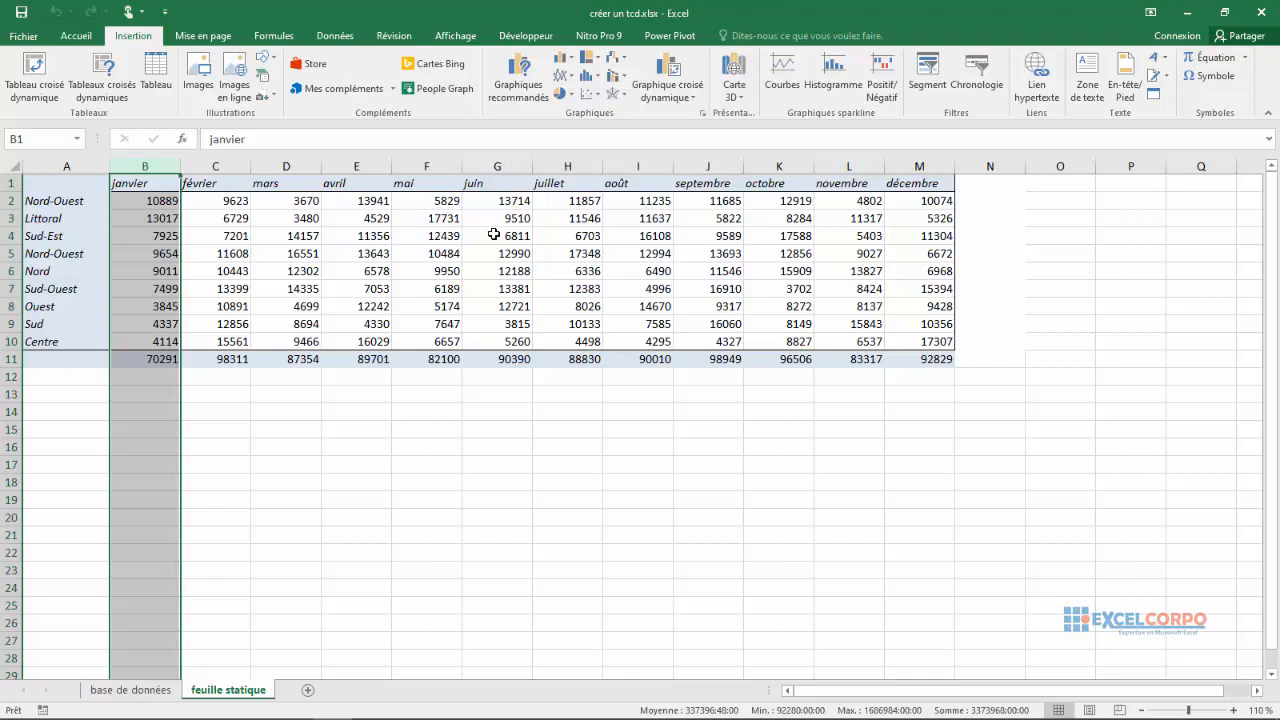
{"action": "left_click", "coordinate": [215, 184]}
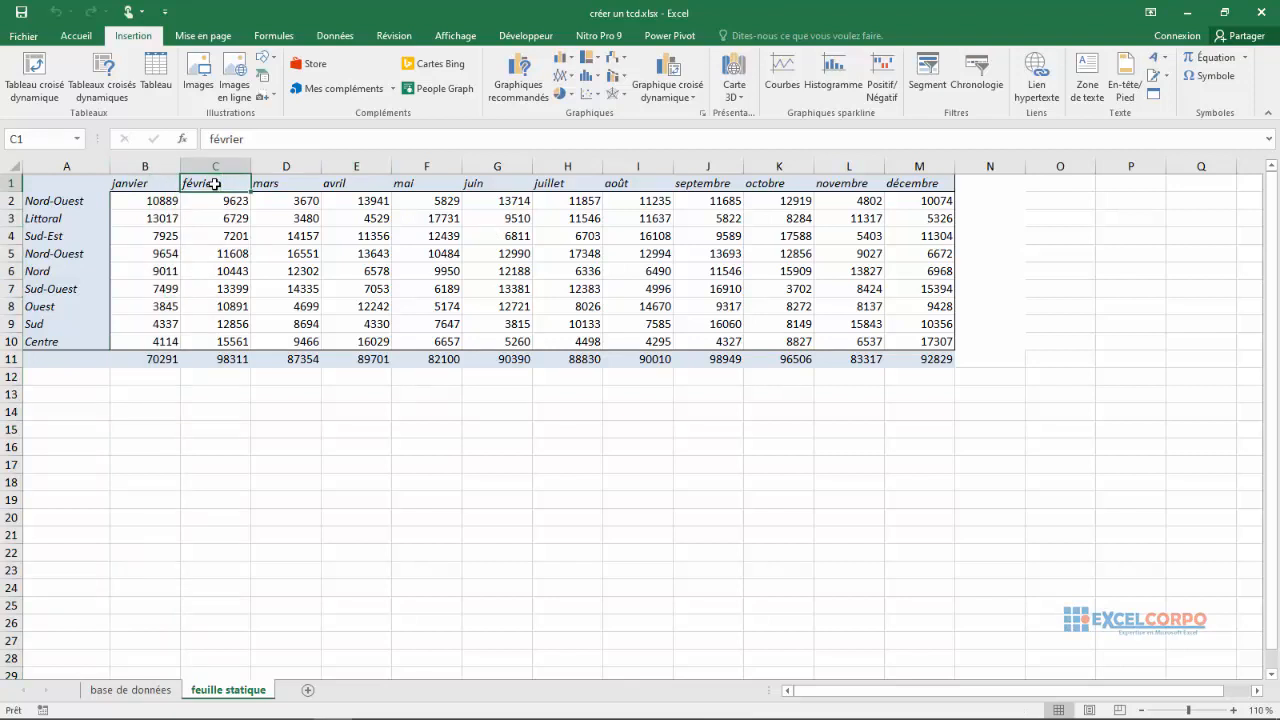
{"action": "left_click", "coordinate": [11, 258]}
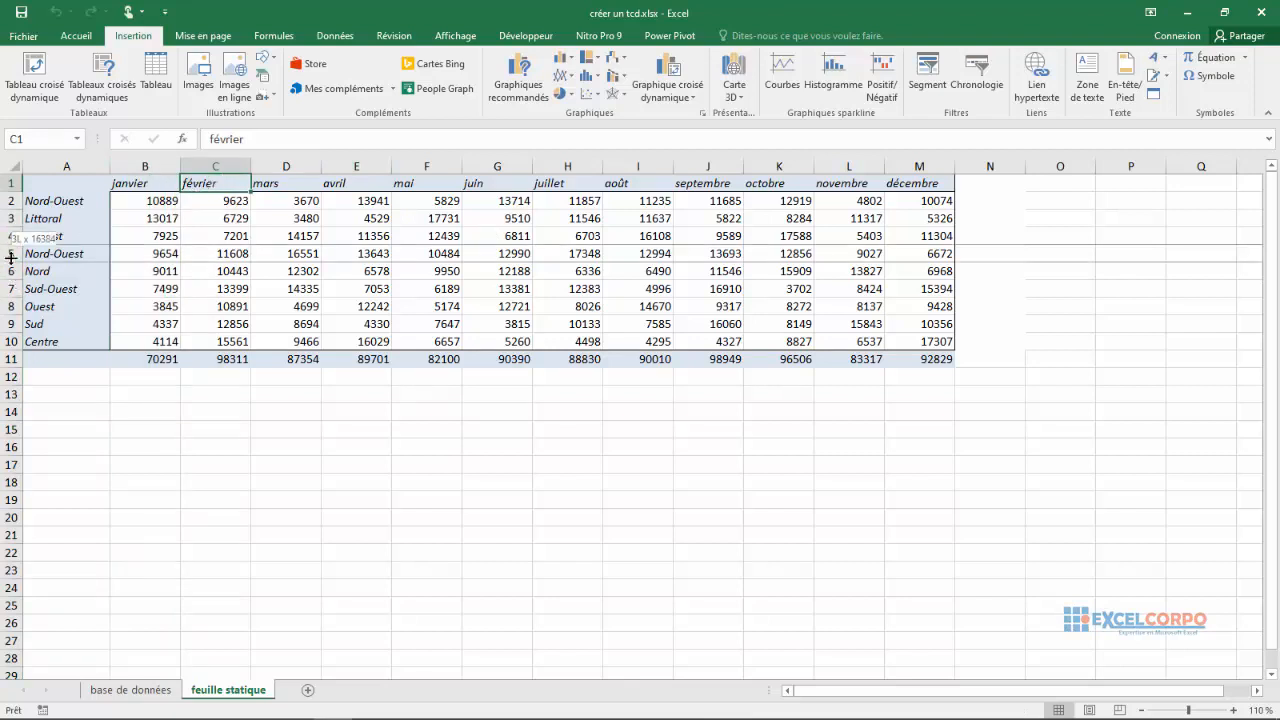
{"action": "left_click", "coordinate": [11, 254]}
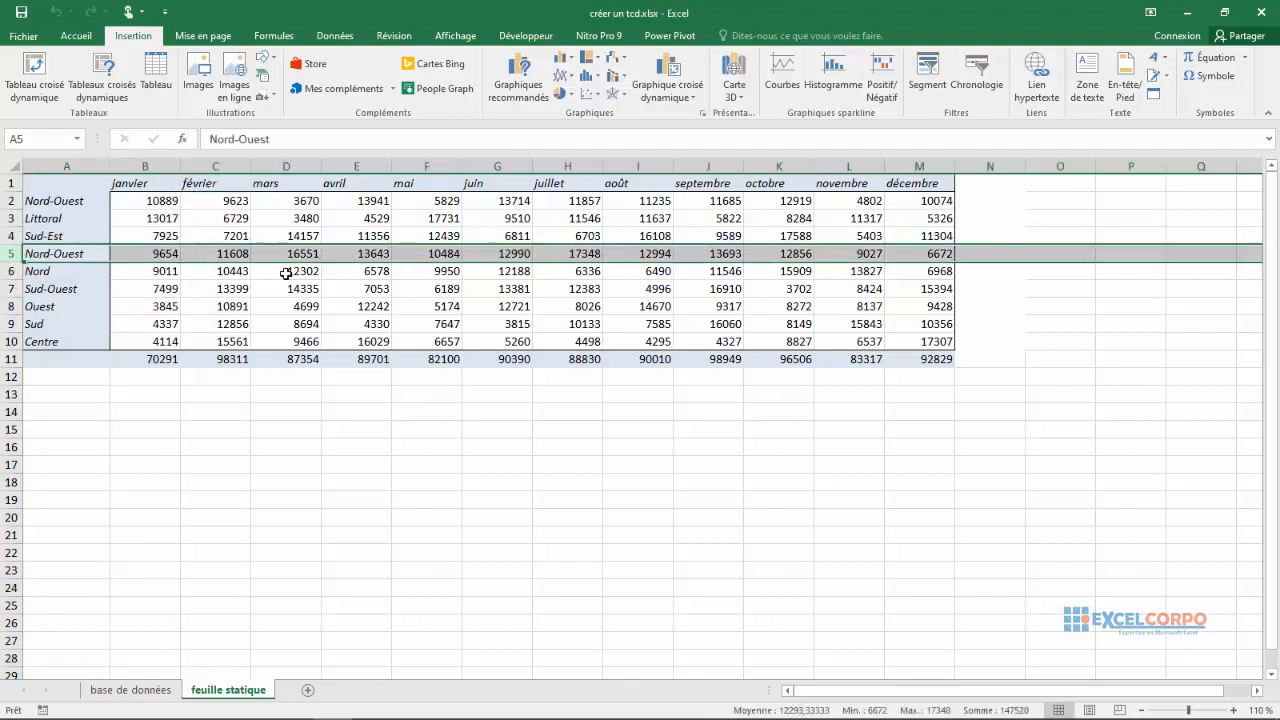
{"action": "left_click", "coordinate": [365, 238]}
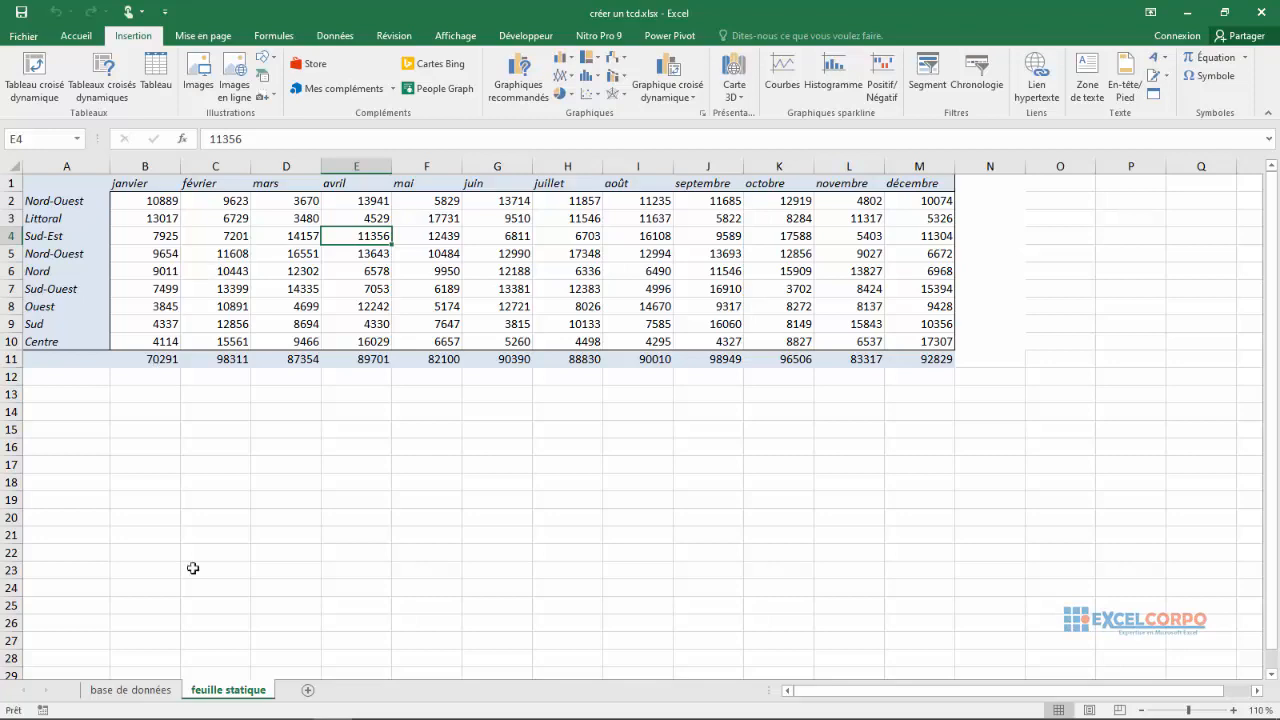
Step: Open the recommended PivotTables for the data table on the "base de données" sheet
{"action": "left_click", "coordinate": [128, 690]}
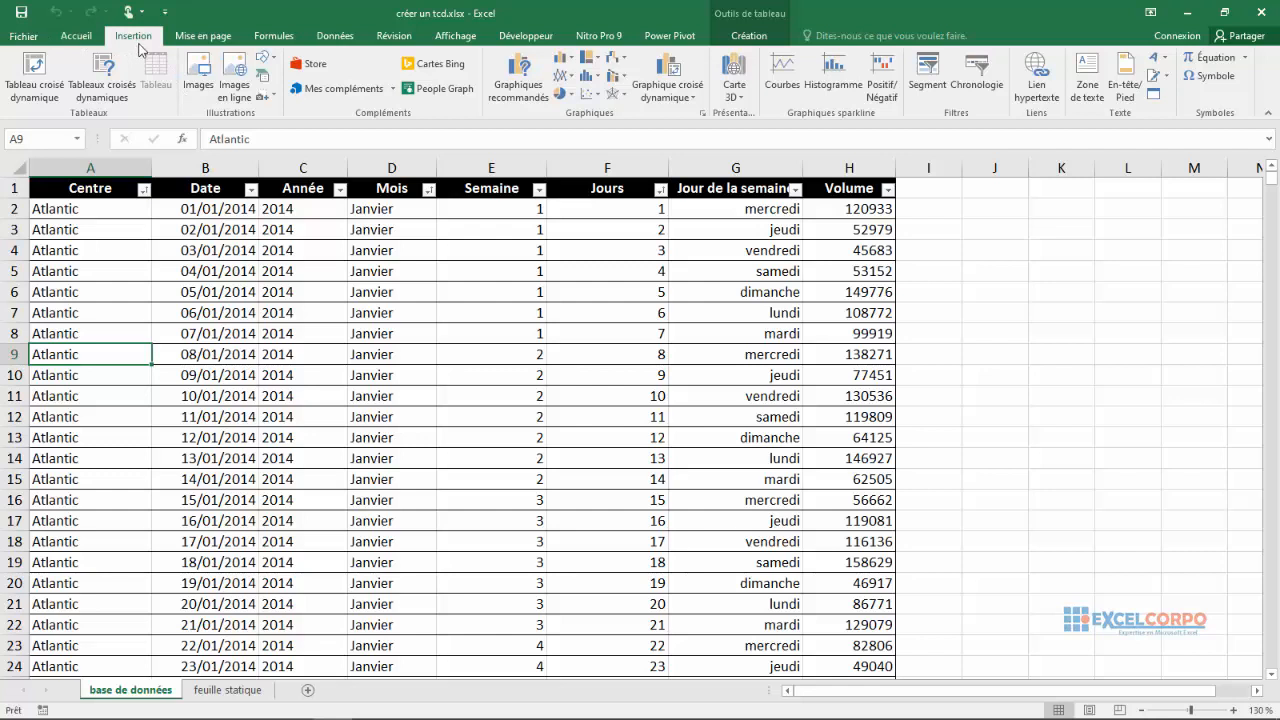
{"action": "left_click", "coordinate": [234, 331]}
{"action": "left_click", "coordinate": [368, 313]}
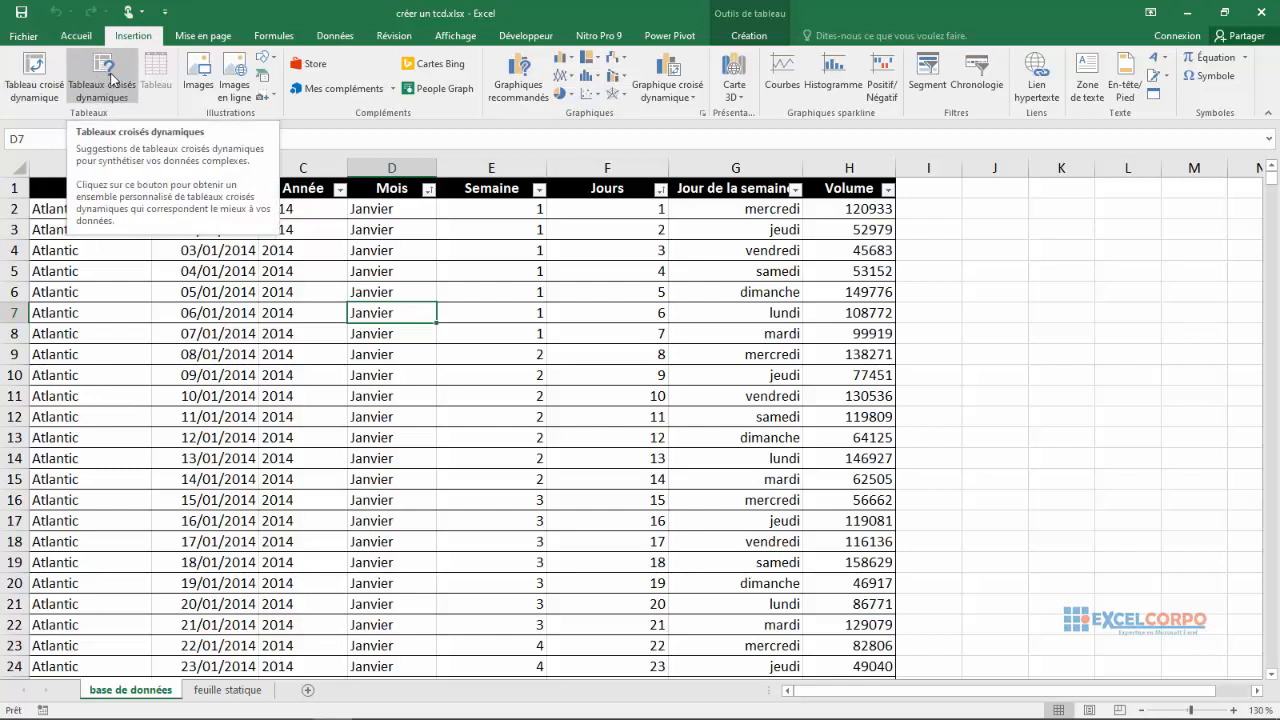
{"action": "left_click", "coordinate": [110, 84]}
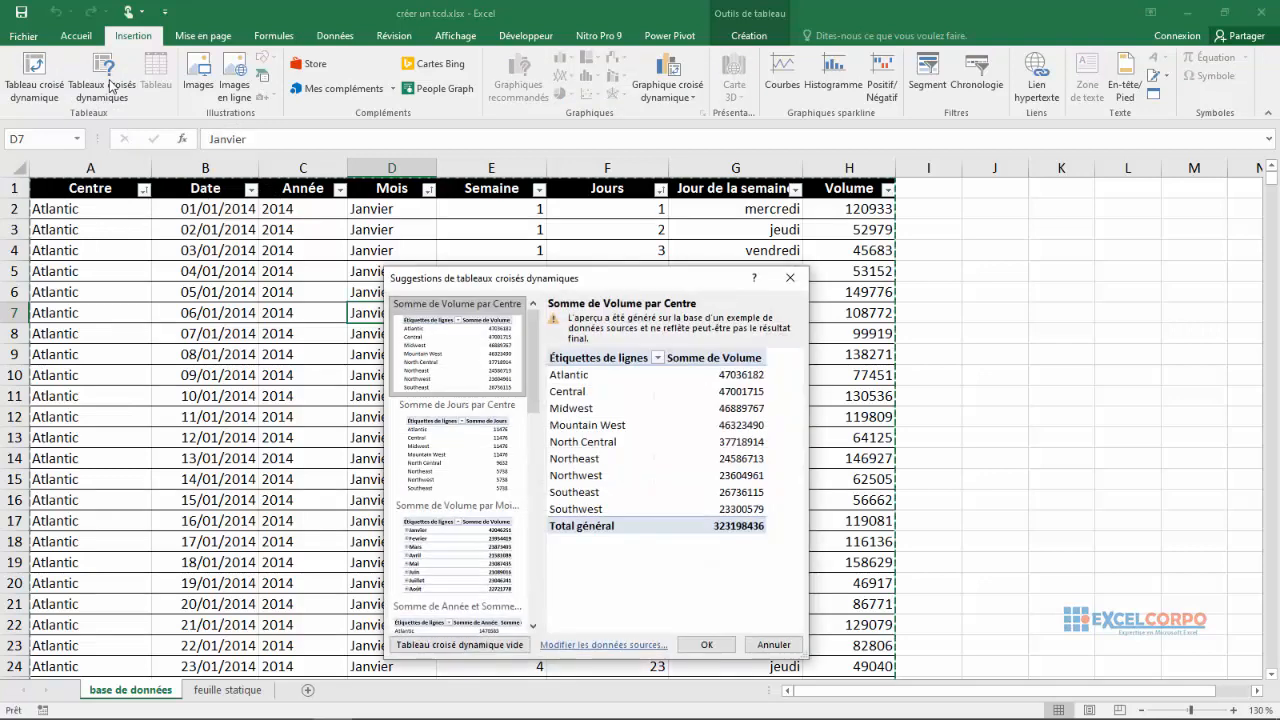
{"action": "left_click_drag", "start_coordinate": [619, 278], "coordinate": [612, 222]}
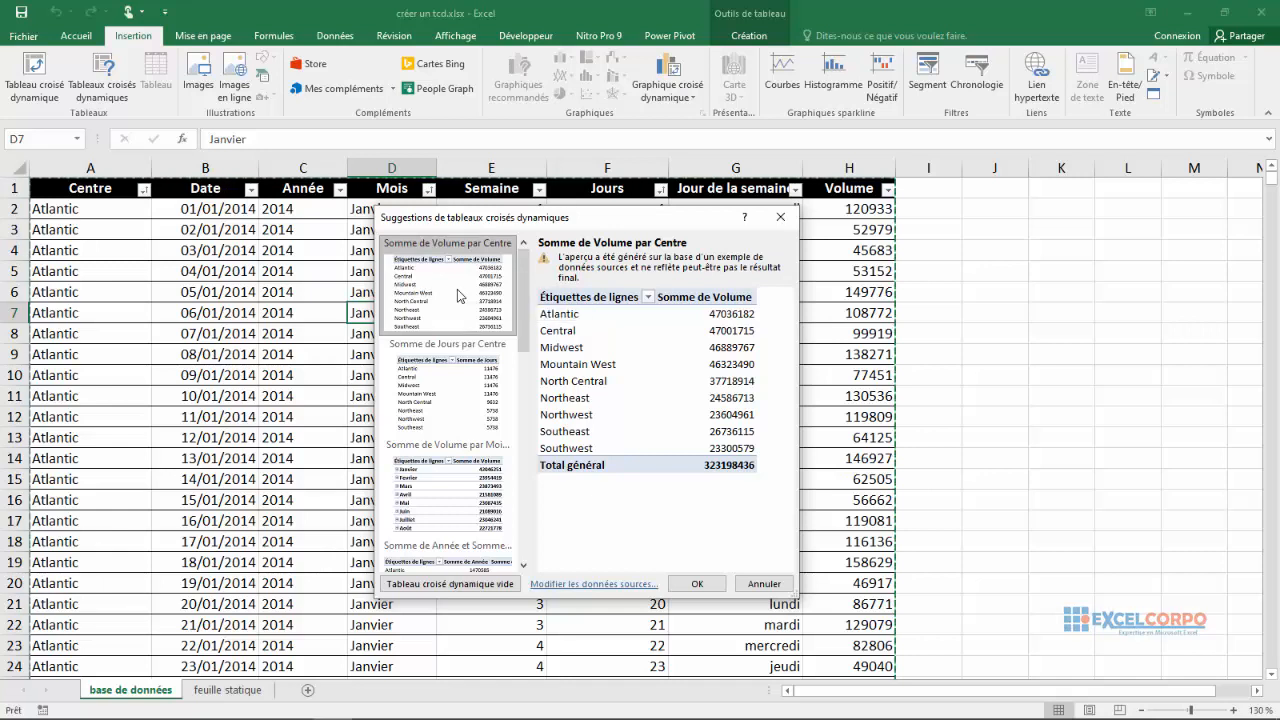
Step: Preview the suggested pivot tables, including Somme de Volume par Mois and Somme de Volume par Jours et Mois, and close the suggestions without inserting one
{"action": "left_click", "coordinate": [436, 403]}
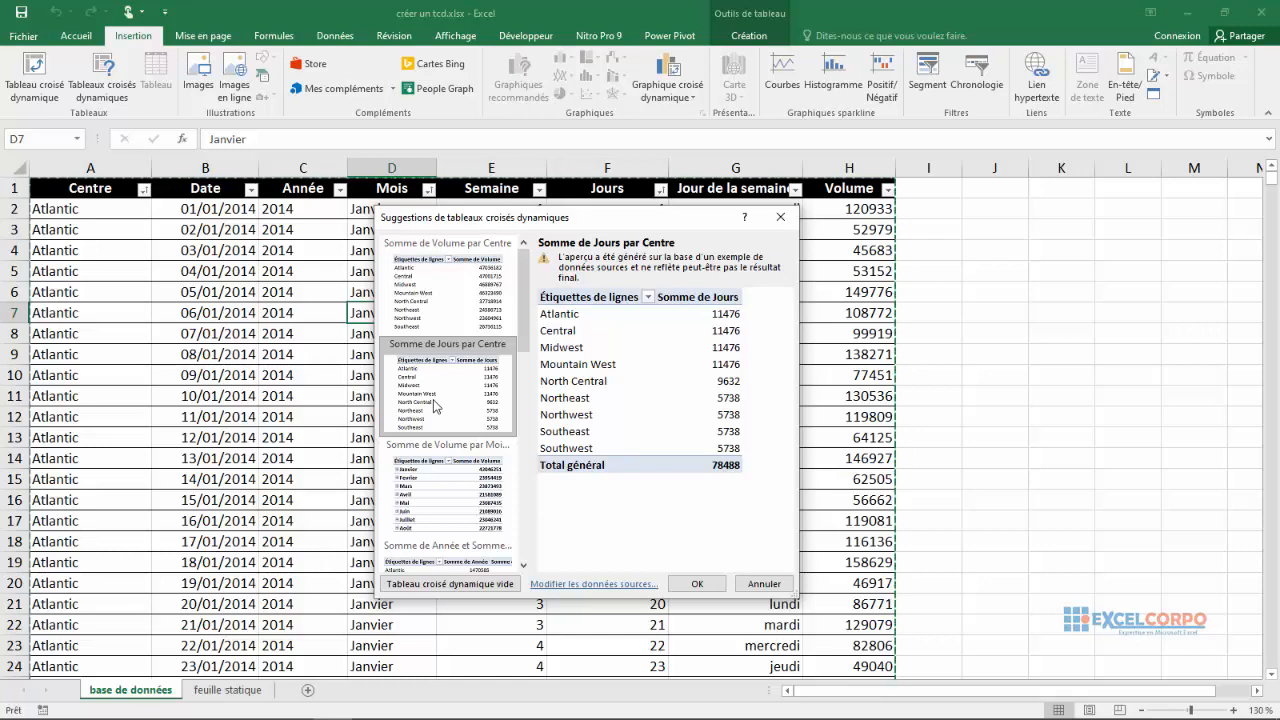
{"action": "left_click", "coordinate": [428, 450]}
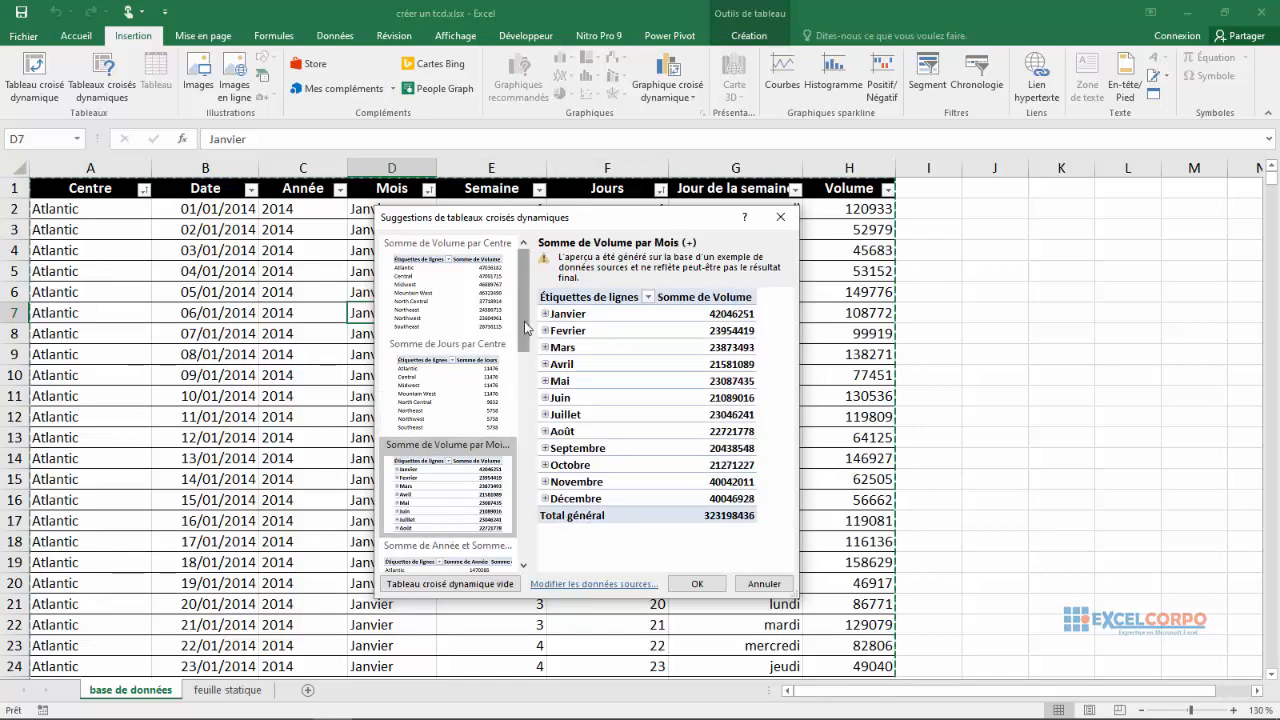
{"action": "scroll", "coordinate": [470, 380], "scroll_direction": "down", "scroll_amount": 3}
{"action": "left_click", "coordinate": [425, 418]}
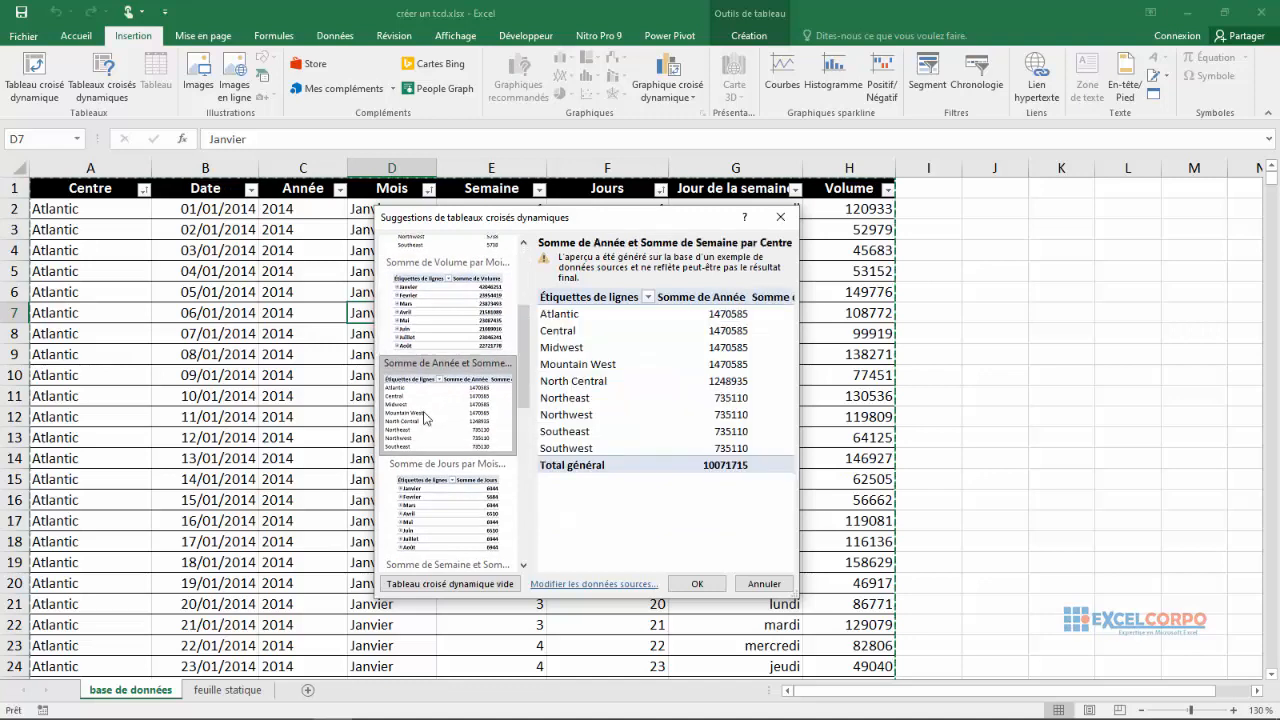
{"action": "left_click", "coordinate": [420, 482]}
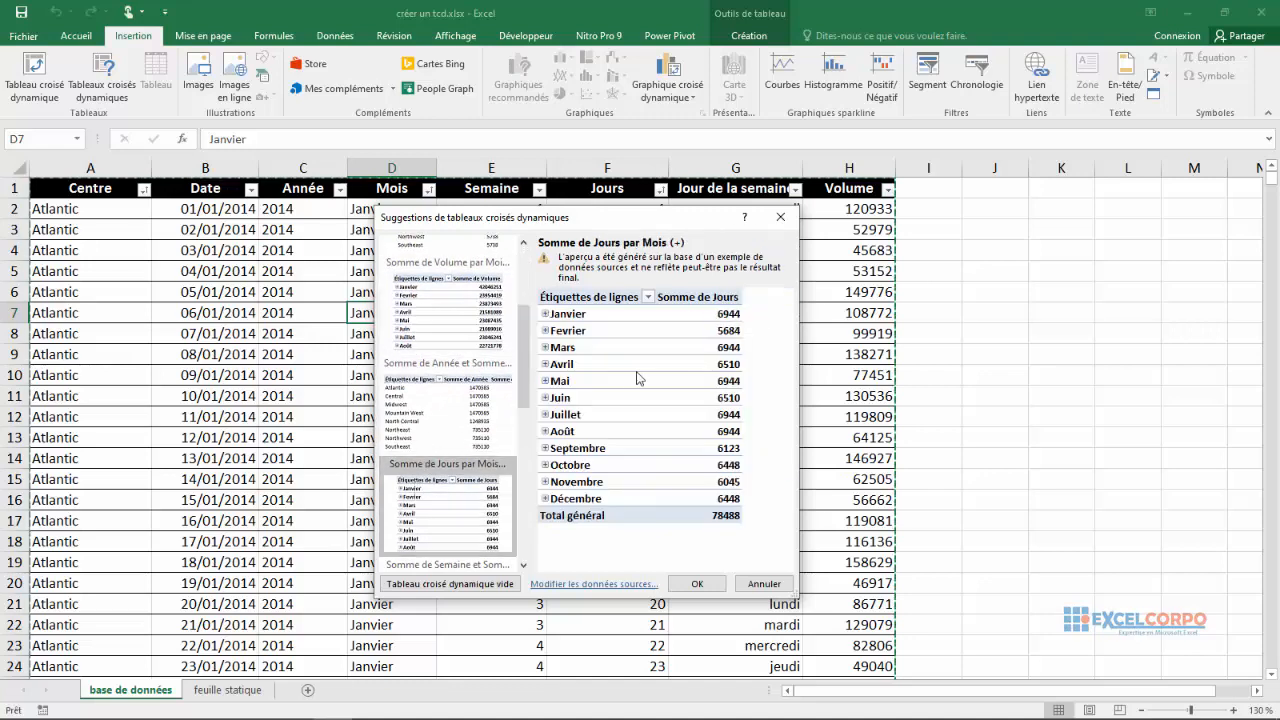
{"action": "scroll", "coordinate": [473, 362], "scroll_direction": "down", "scroll_amount": 4}
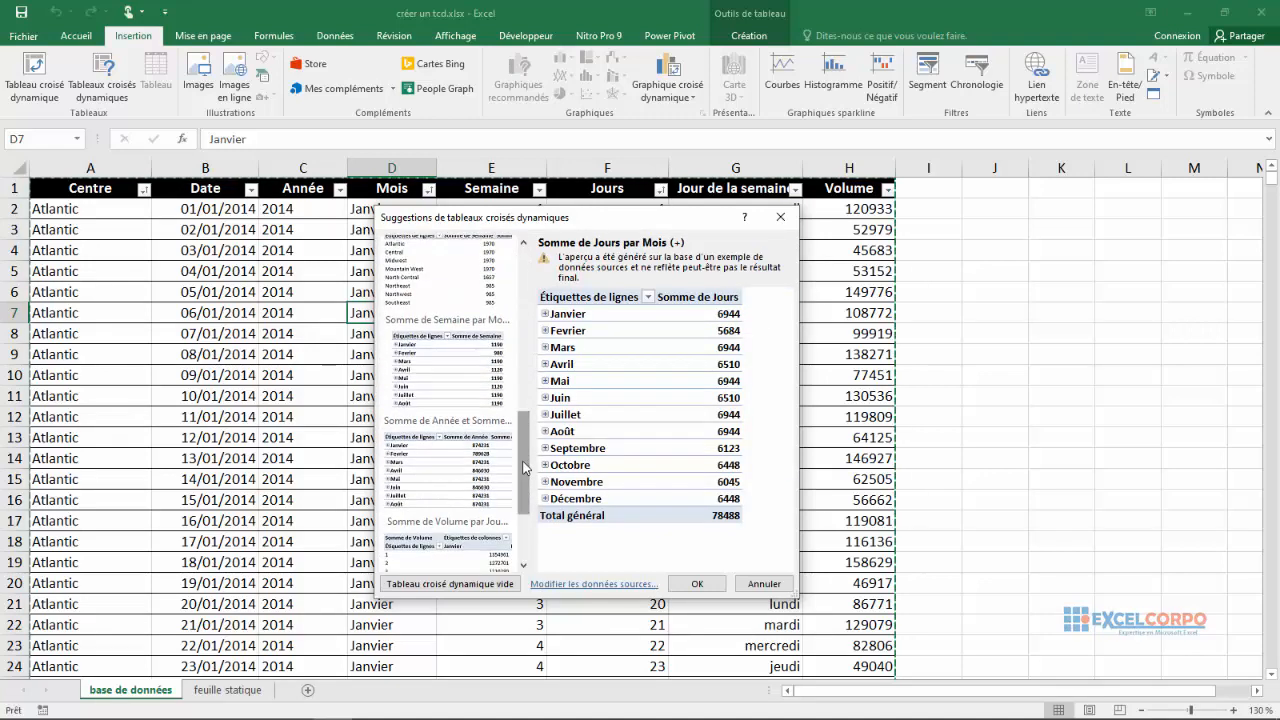
{"action": "left_click", "coordinate": [474, 362]}
{"action": "left_click", "coordinate": [463, 302]}
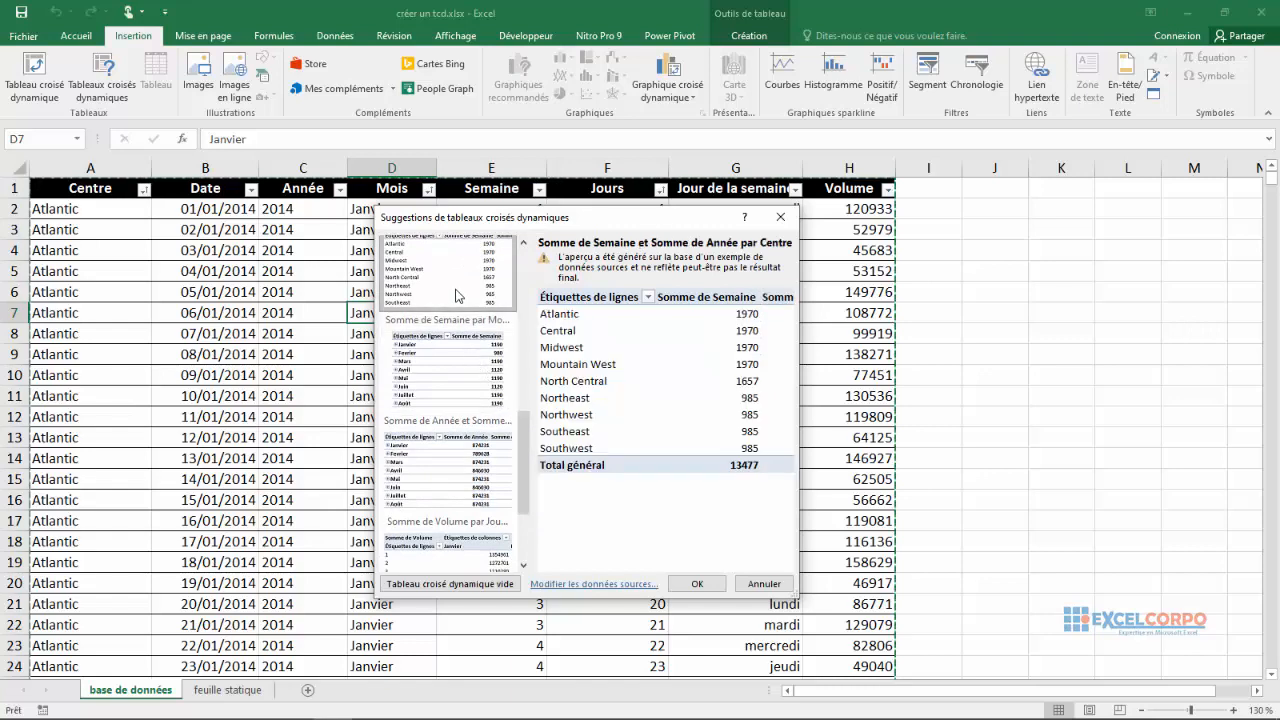
{"action": "left_click", "coordinate": [433, 445]}
{"action": "left_click", "coordinate": [425, 552]}
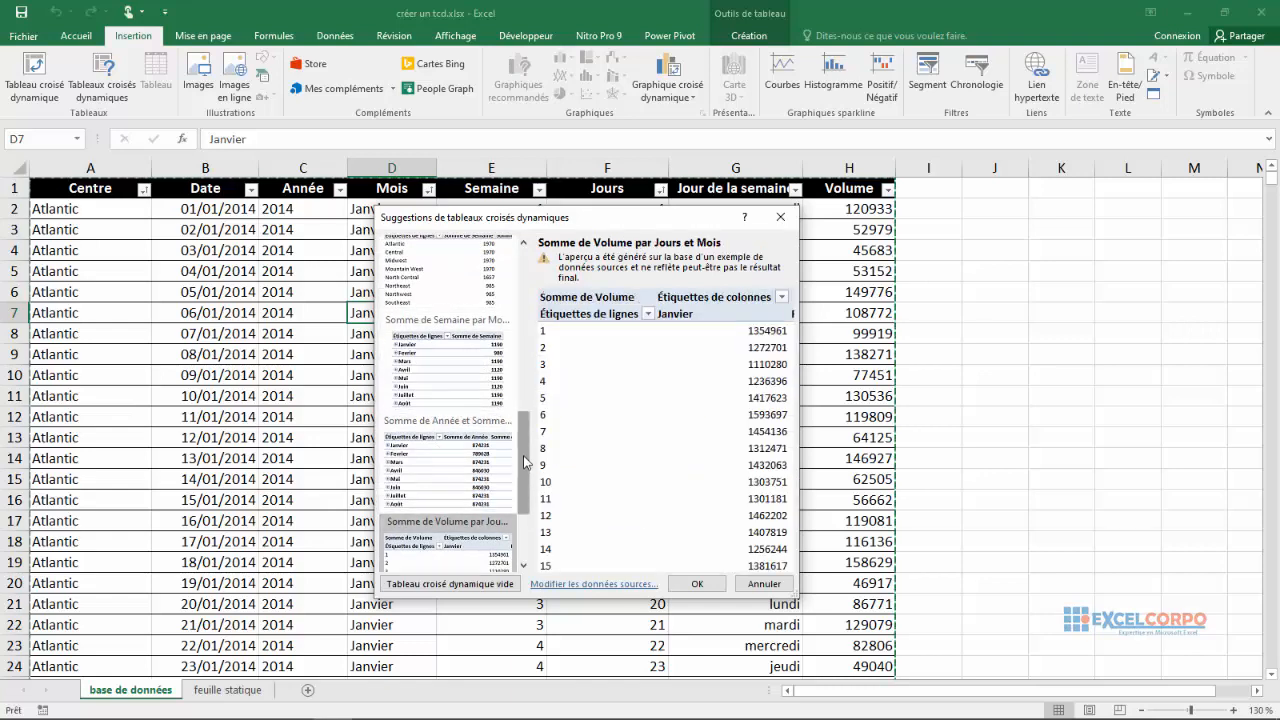
{"action": "left_click_drag", "start_coordinate": [525, 458], "coordinate": [528, 520]}
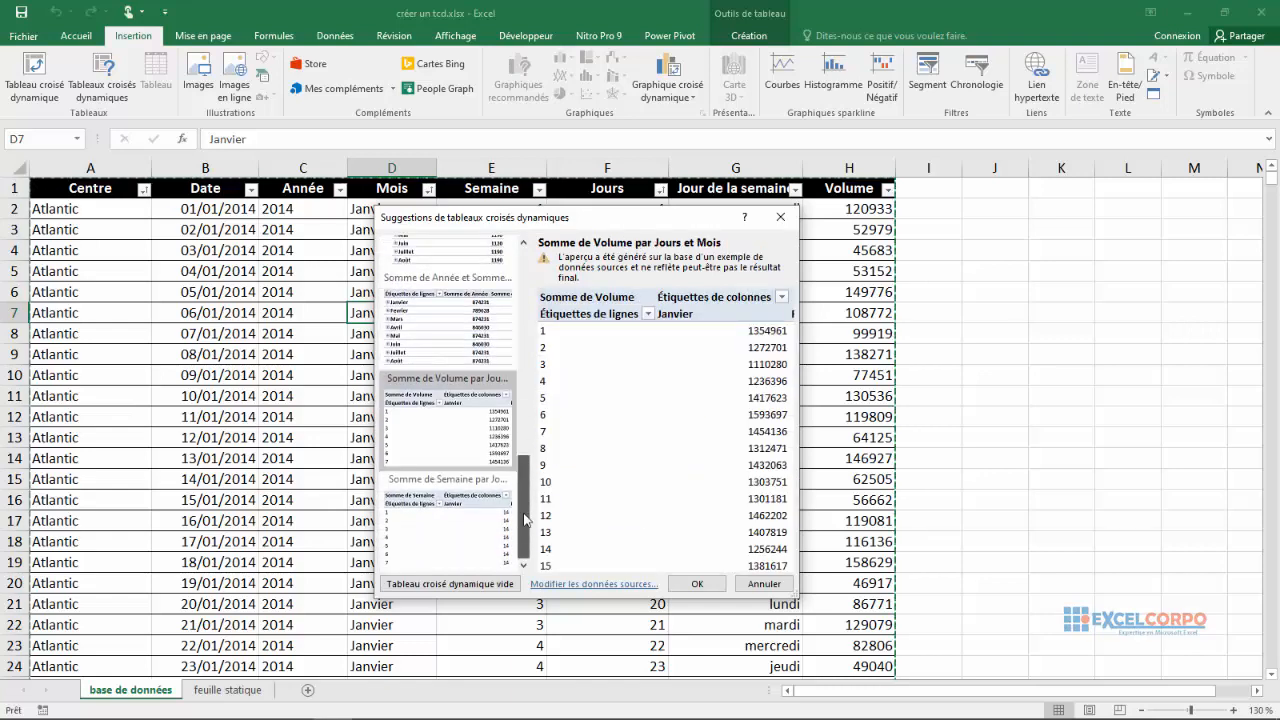
{"action": "left_click", "coordinate": [464, 535]}
{"action": "left_click", "coordinate": [469, 414]}
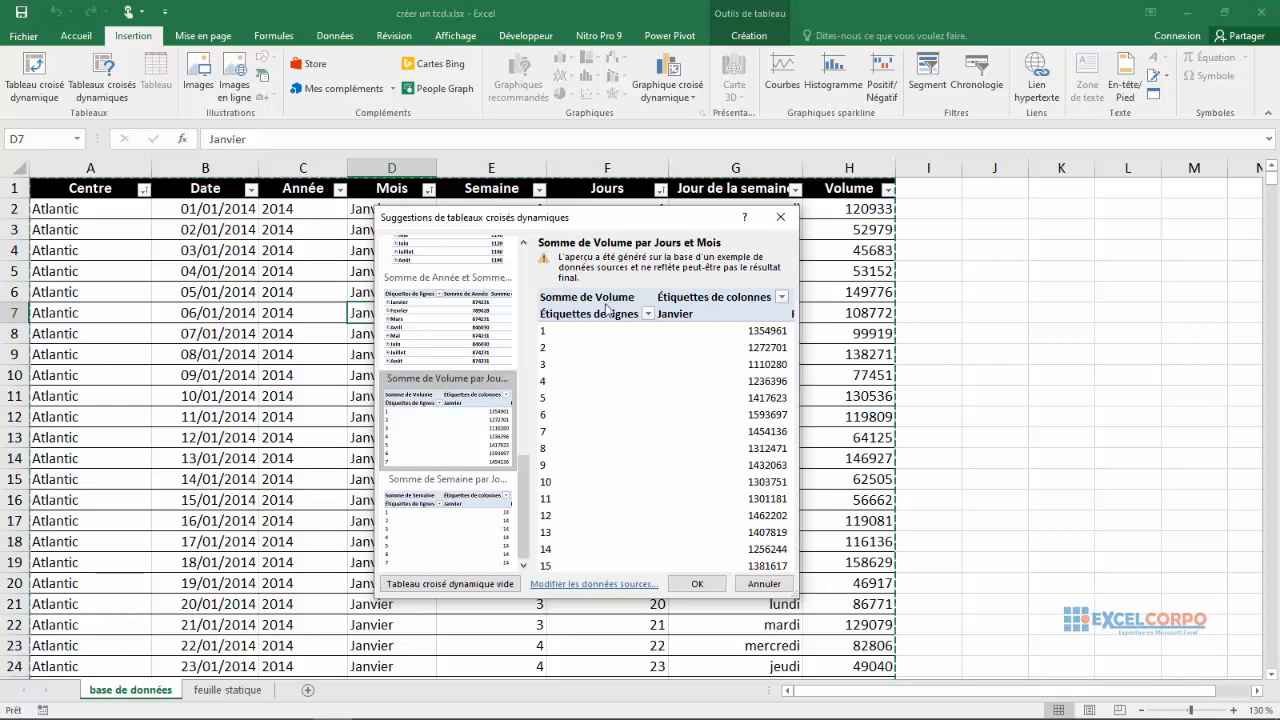
{"action": "left_click", "coordinate": [780, 217]}
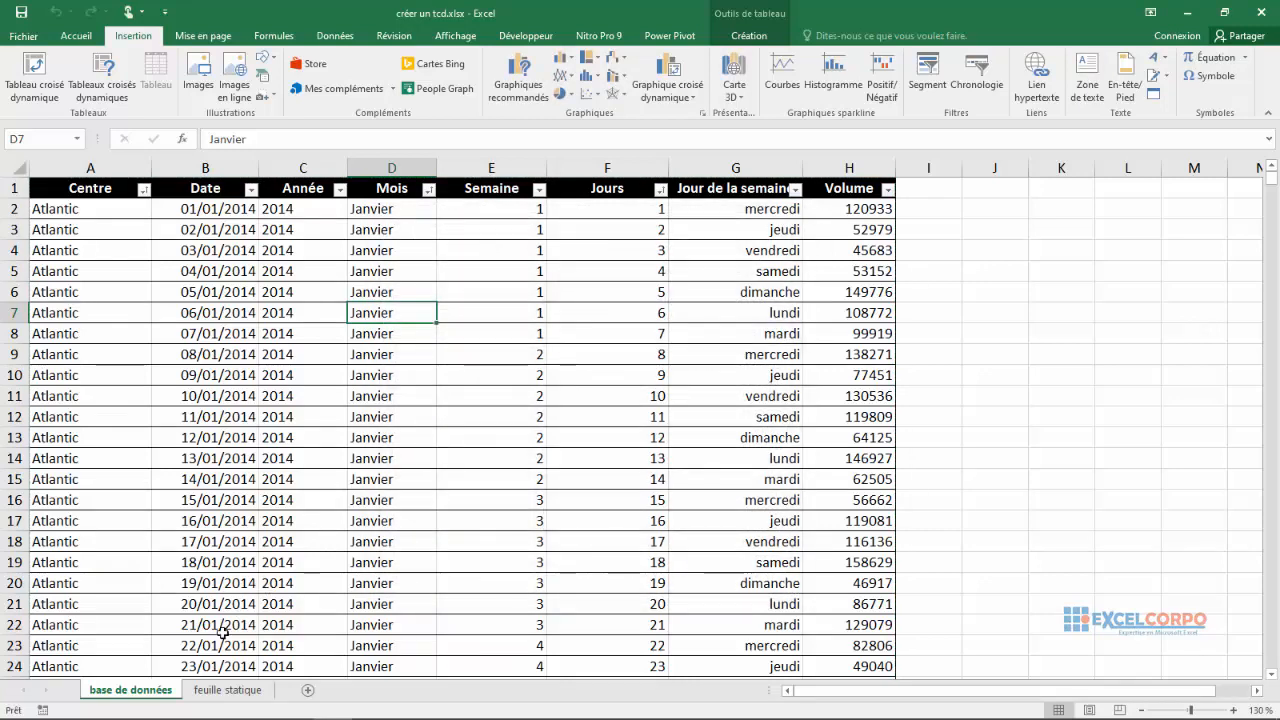
Step: Compare the layout of the "feuille statique" sheet with the "base de données" table, including its Centre column
{"action": "left_click", "coordinate": [221, 692]}
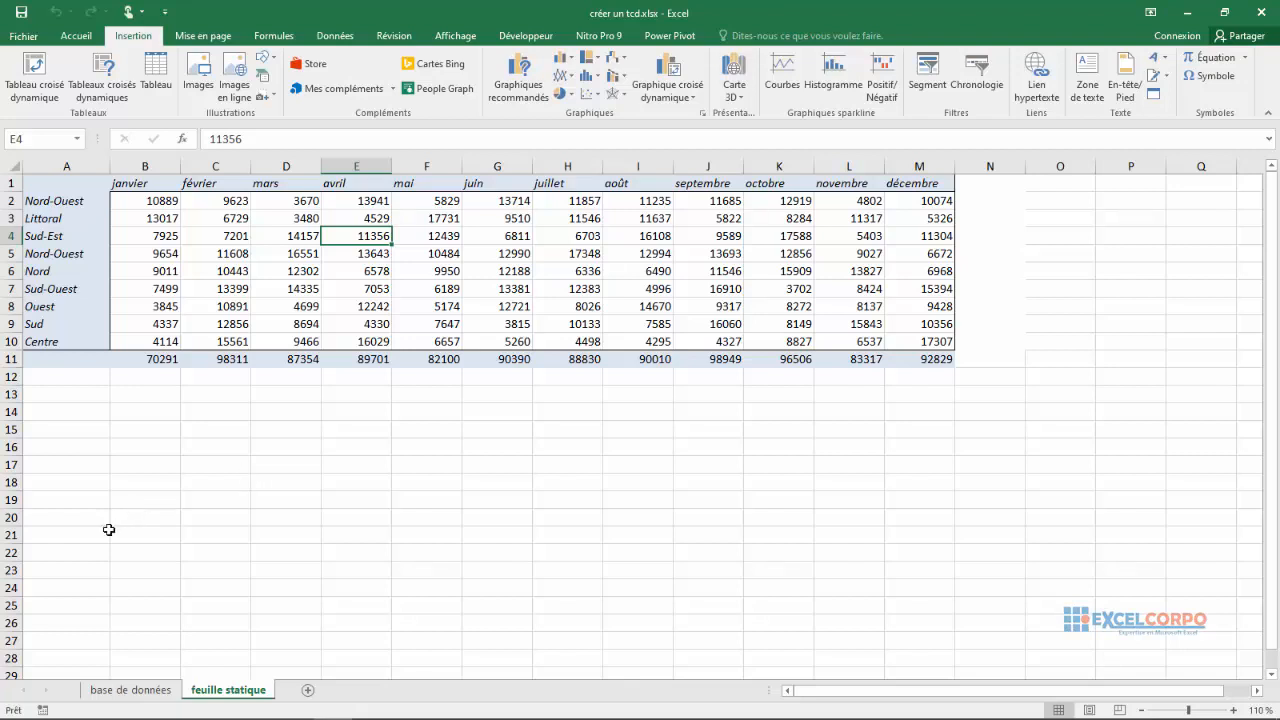
{"action": "left_click", "coordinate": [136, 690]}
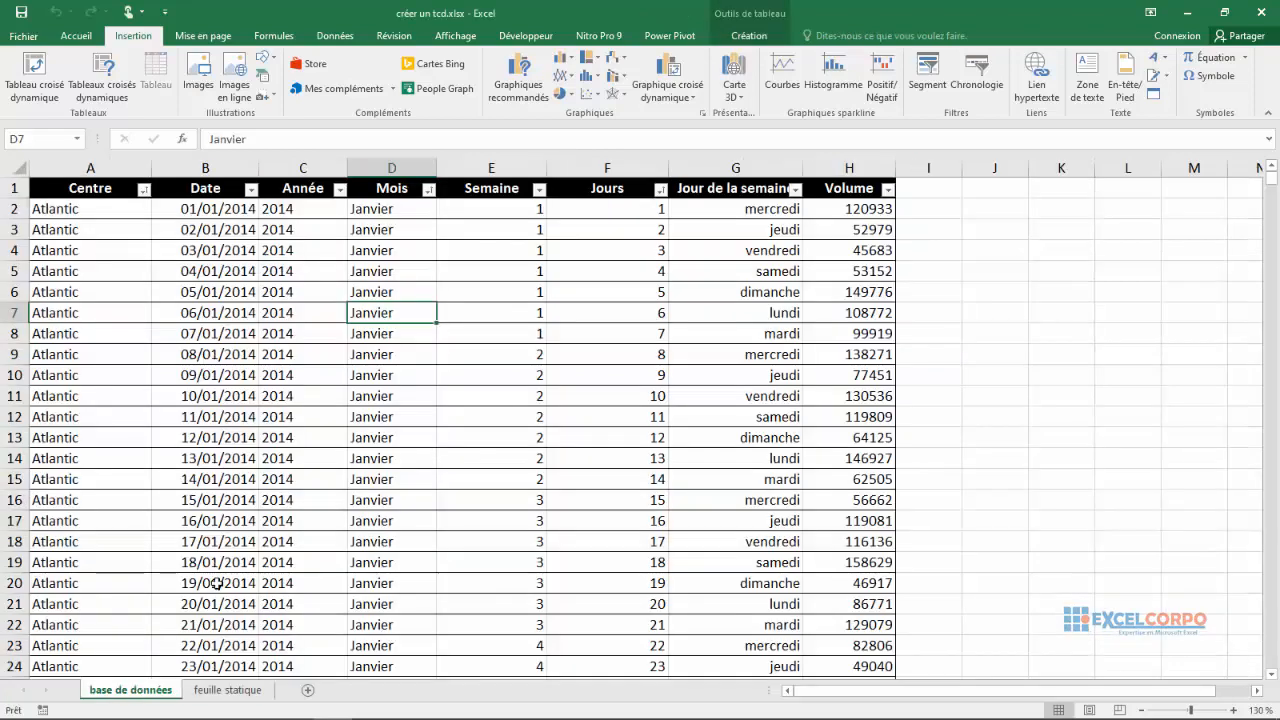
{"action": "left_click", "coordinate": [344, 400]}
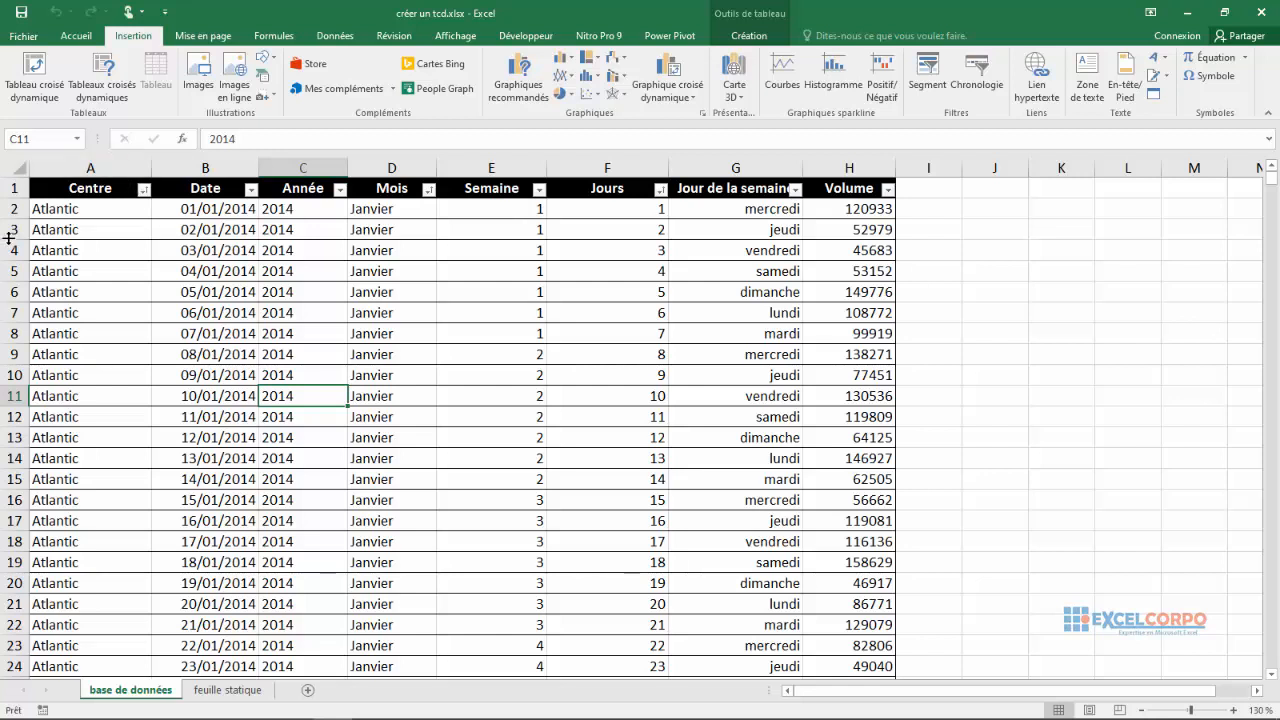
{"action": "left_click", "coordinate": [105, 183]}
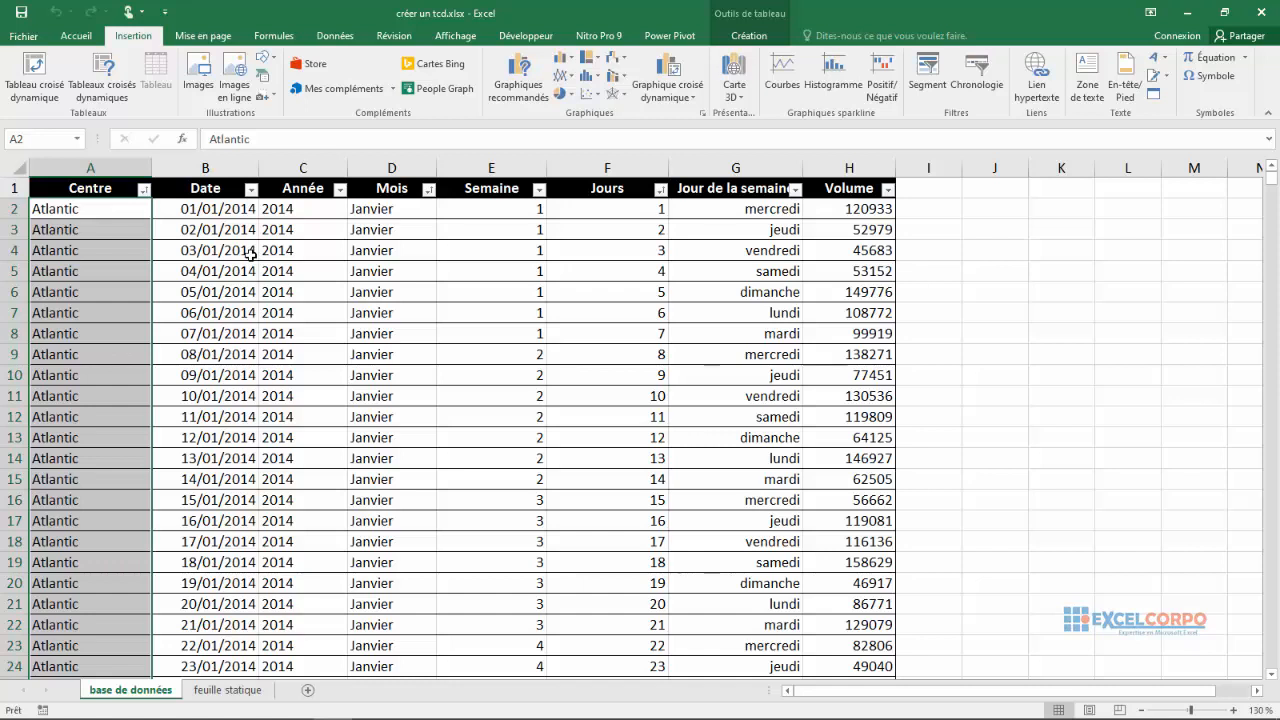
Step: Create an empty PivotTable from the DailyVolumes table on a new worksheet
{"action": "left_click", "coordinate": [360, 258]}
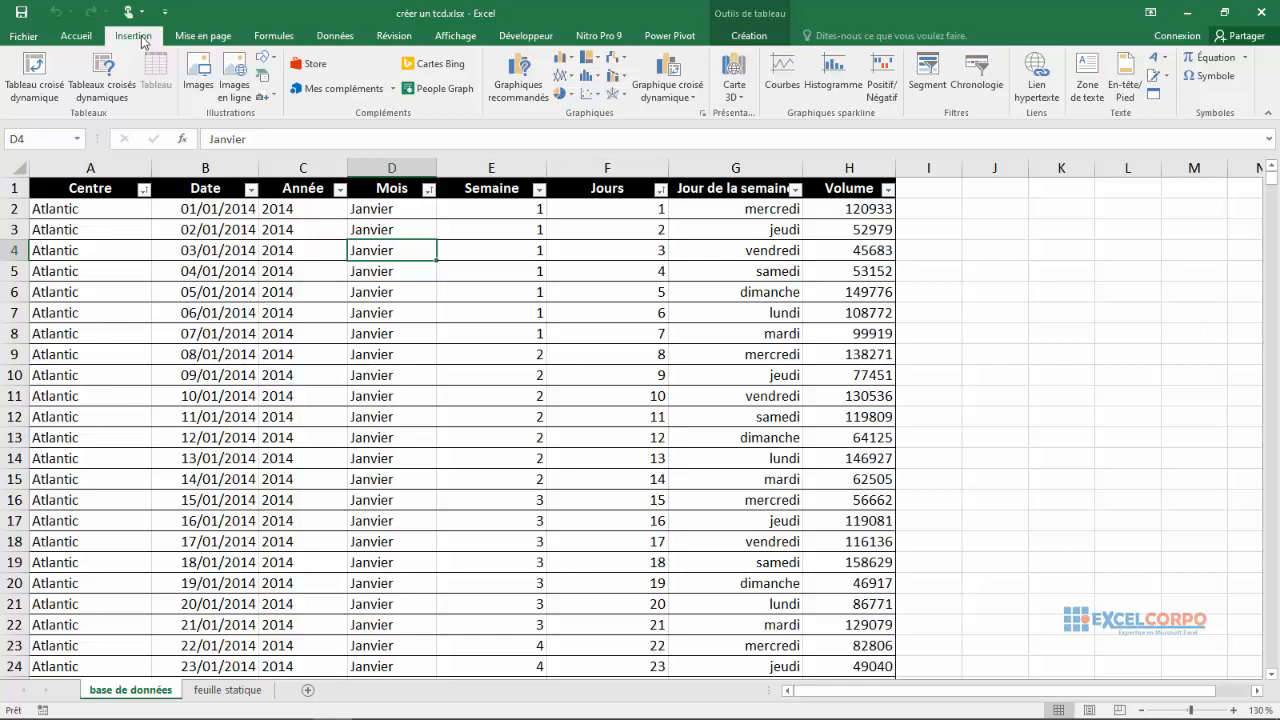
{"action": "left_click", "coordinate": [43, 95]}
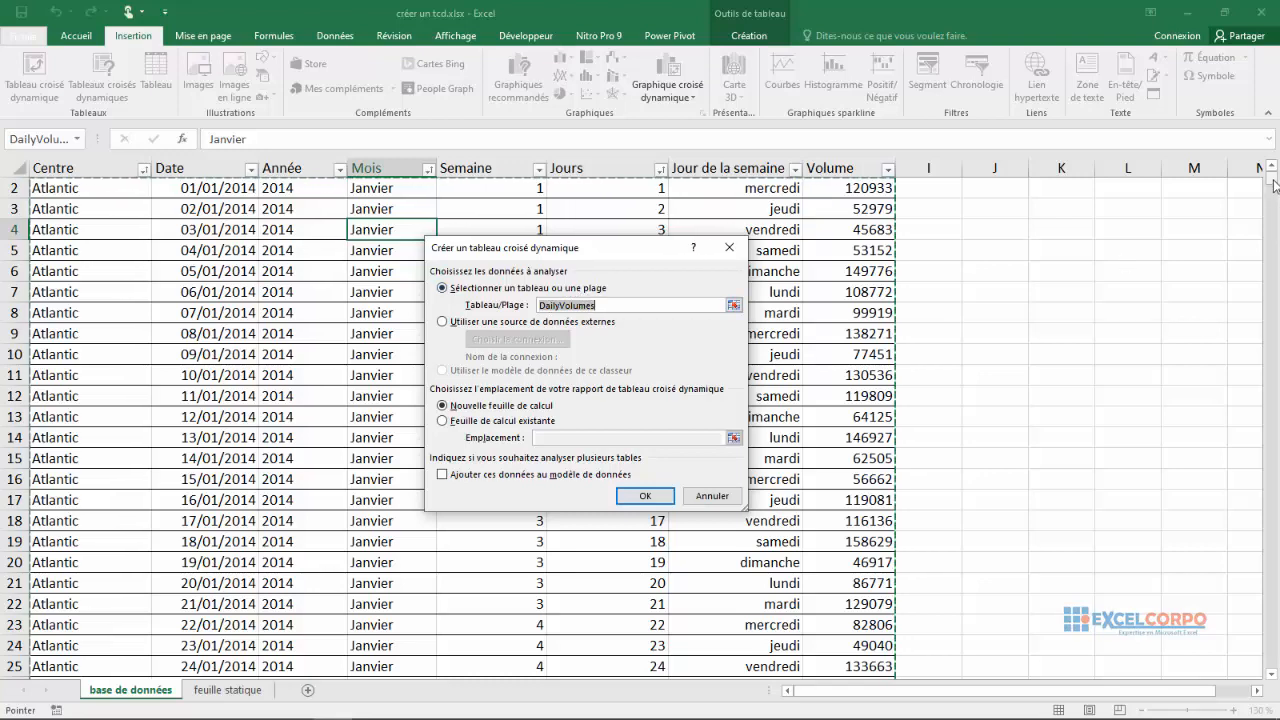
{"action": "mouse_move", "coordinate": [1274, 184]}
{"action": "left_mouse_down"}
{"action": "mouse_move", "coordinate": [1275, 202]}
{"action": "mouse_move", "coordinate": [1274, 182]}
{"action": "left_mouse_up"}
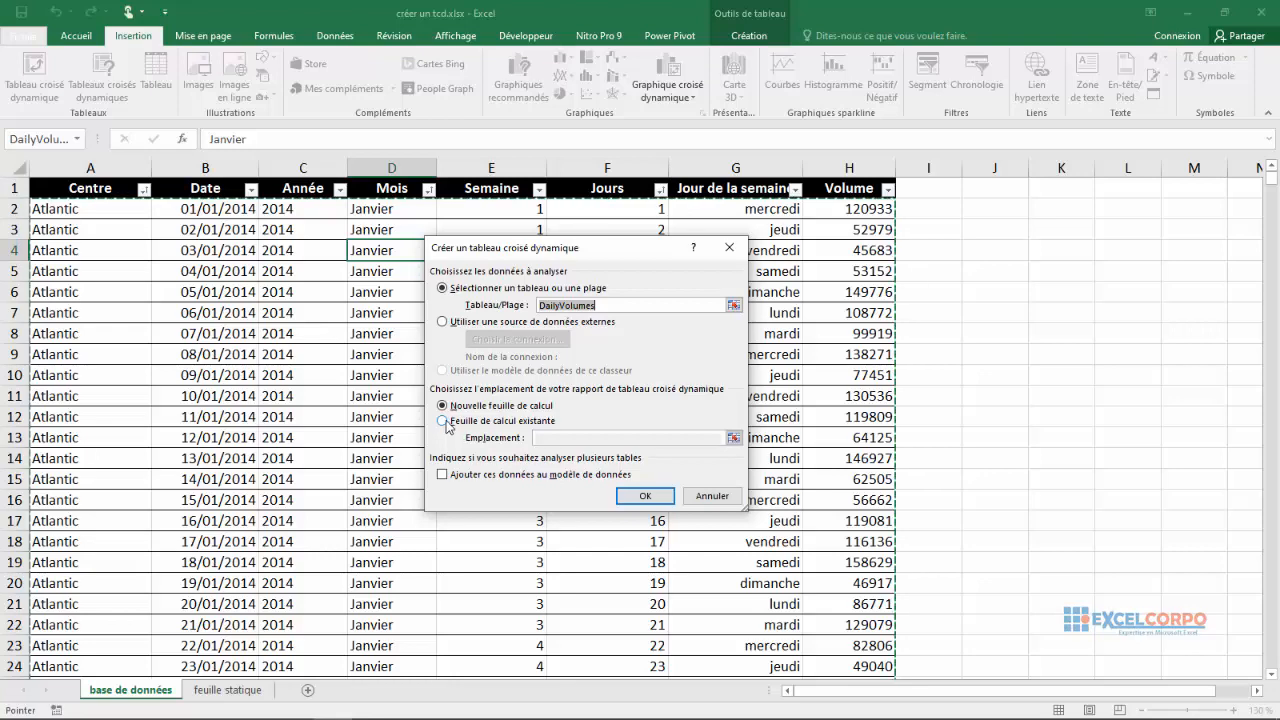
{"action": "left_click", "coordinate": [634, 497]}
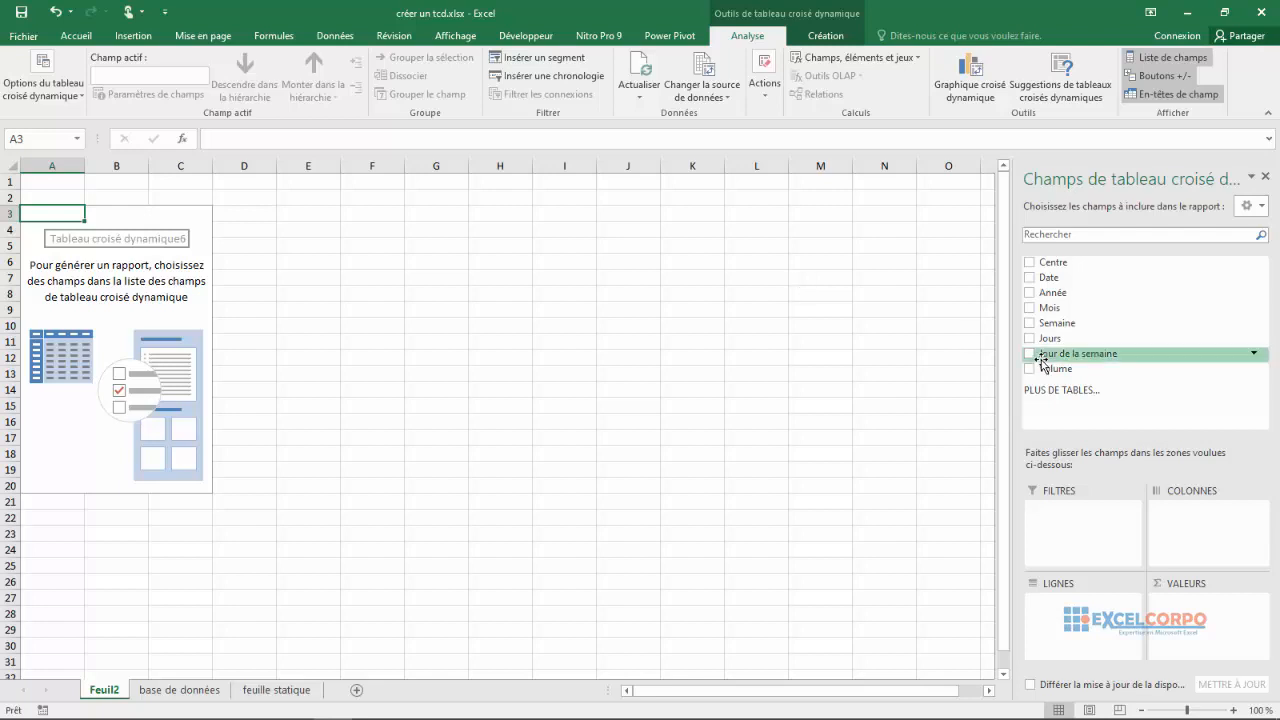
Step: Place the Année field in the pivot table's columns and the Centre field in its rows
{"action": "left_click", "coordinate": [1031, 295]}
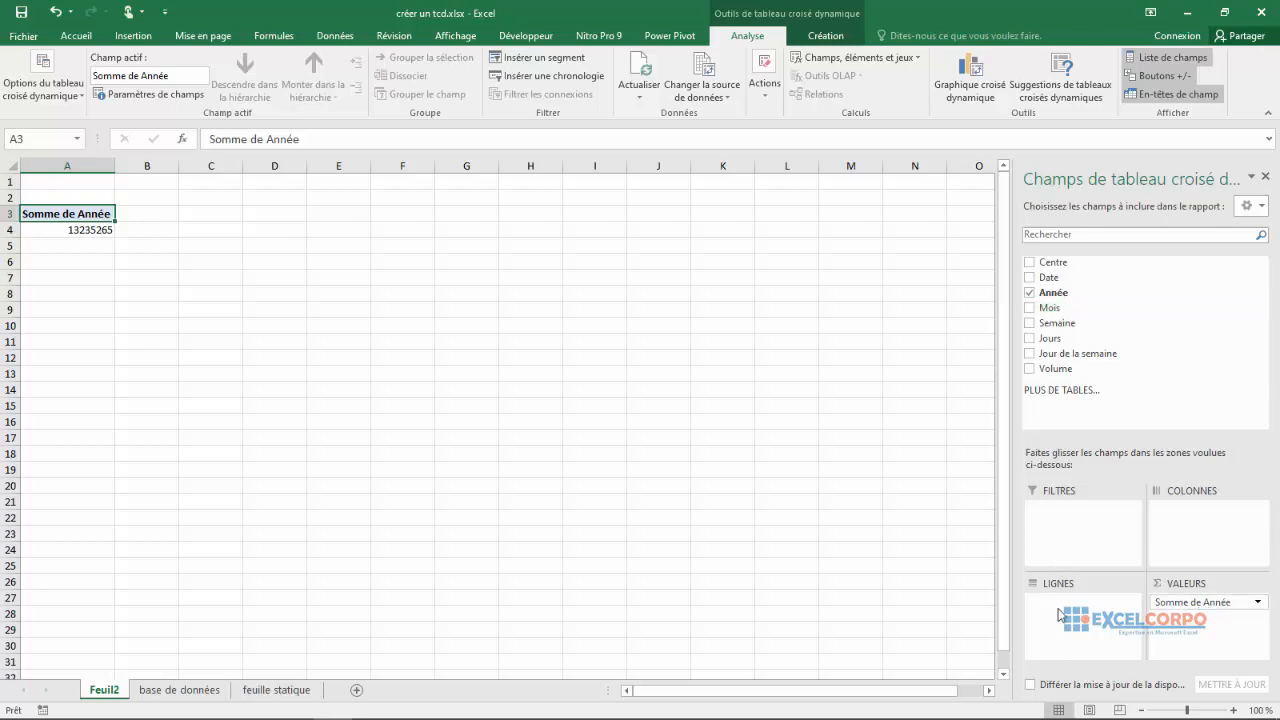
{"action": "left_click", "coordinate": [1031, 294]}
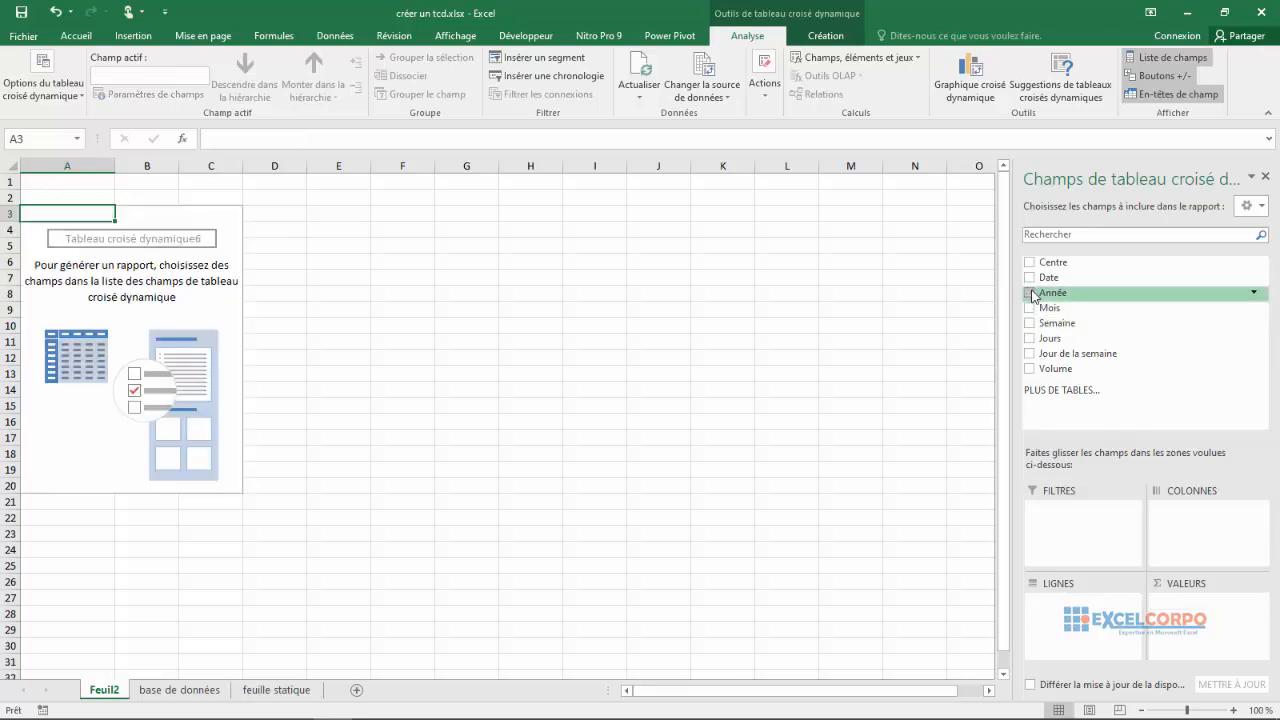
{"action": "left_click", "coordinate": [1031, 294]}
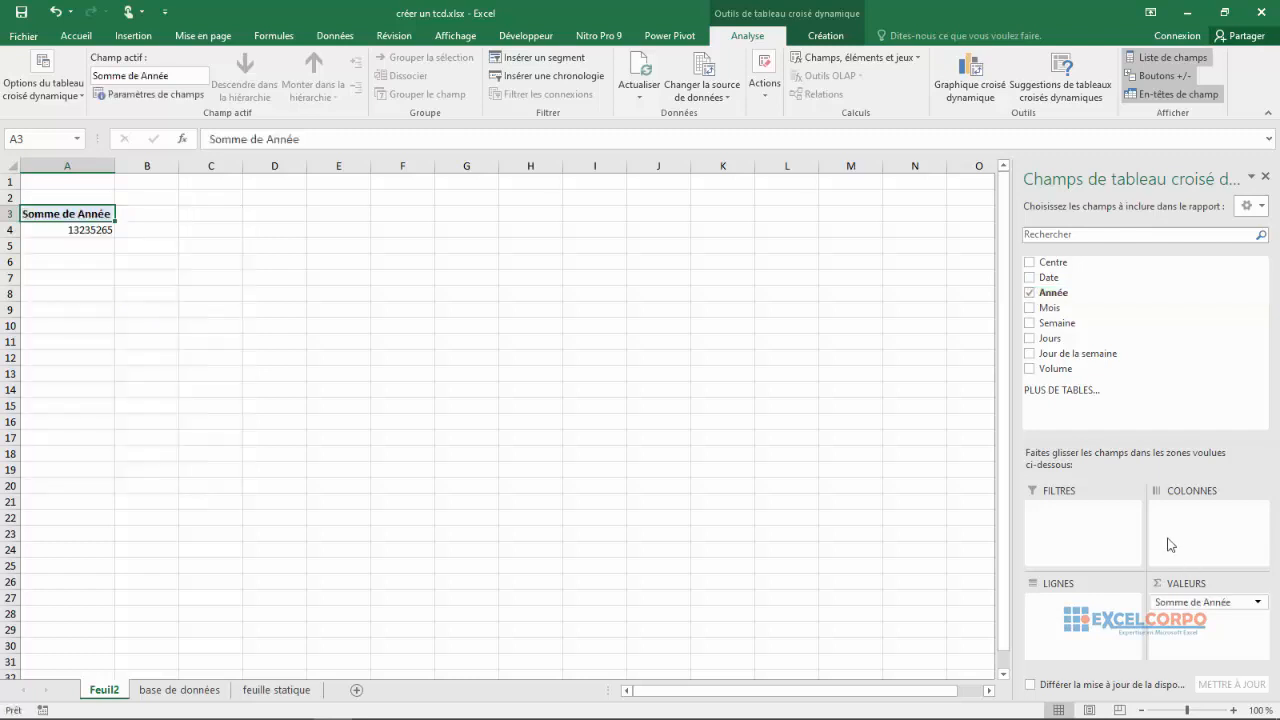
{"action": "left_click_drag", "start_coordinate": [1178, 601], "coordinate": [1187, 528]}
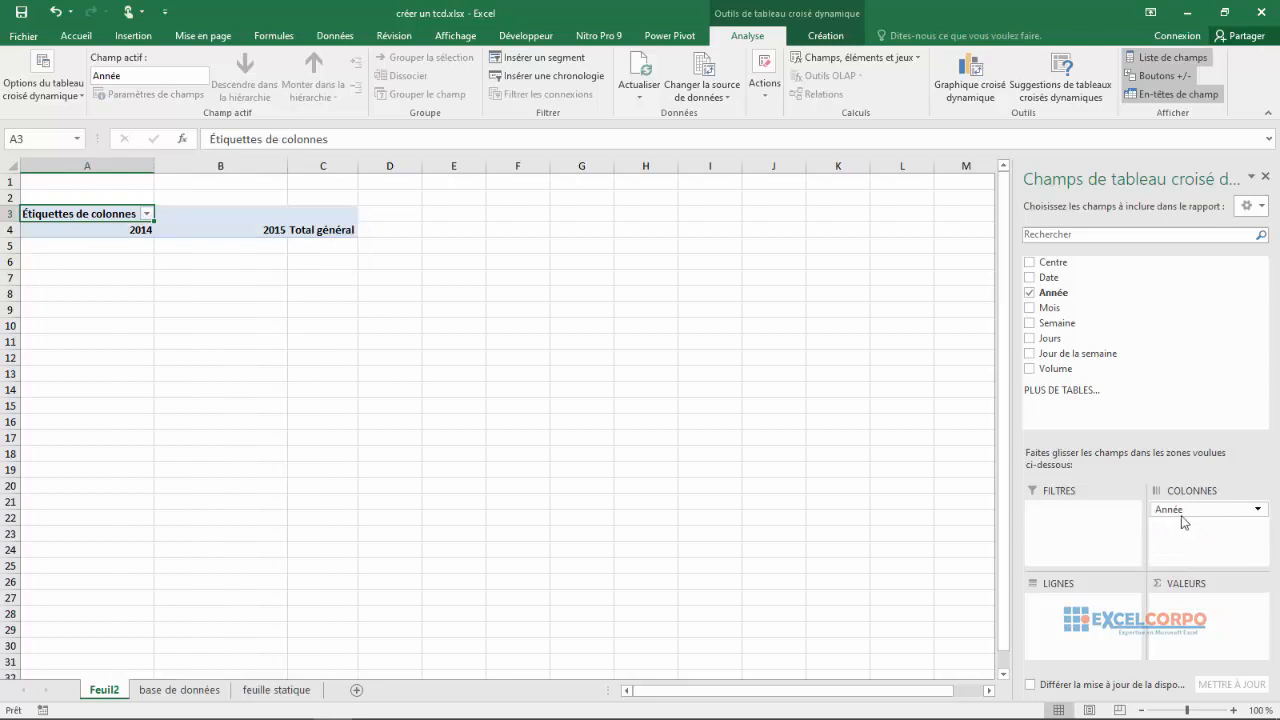
{"action": "left_click", "coordinate": [1030, 293]}
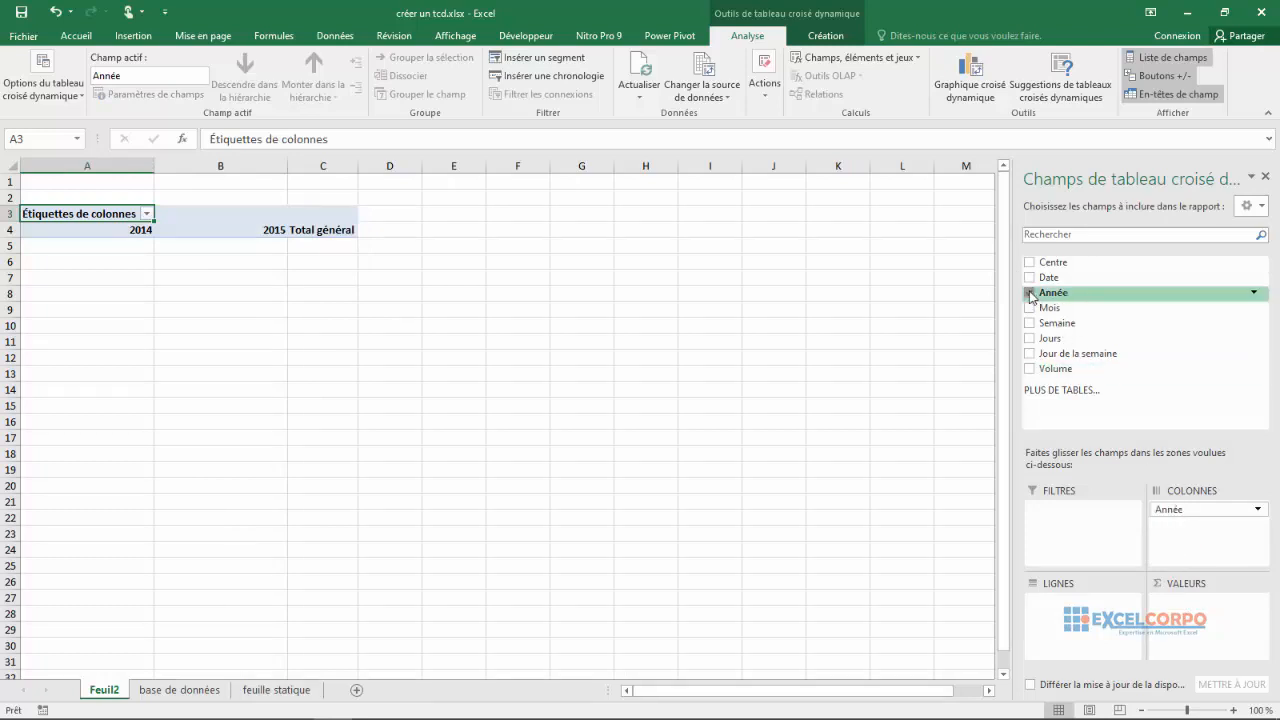
{"action": "left_click_drag", "start_coordinate": [1033, 295], "coordinate": [1183, 513]}
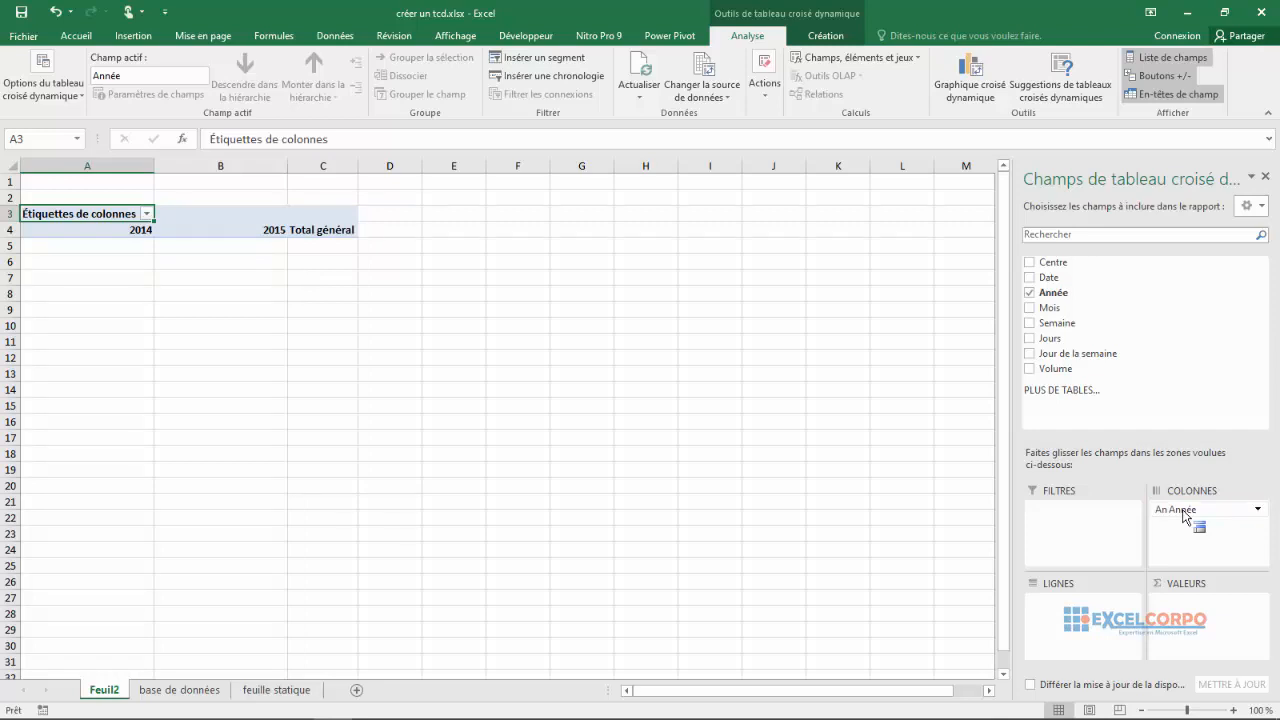
{"action": "left_click", "coordinate": [1030, 266]}
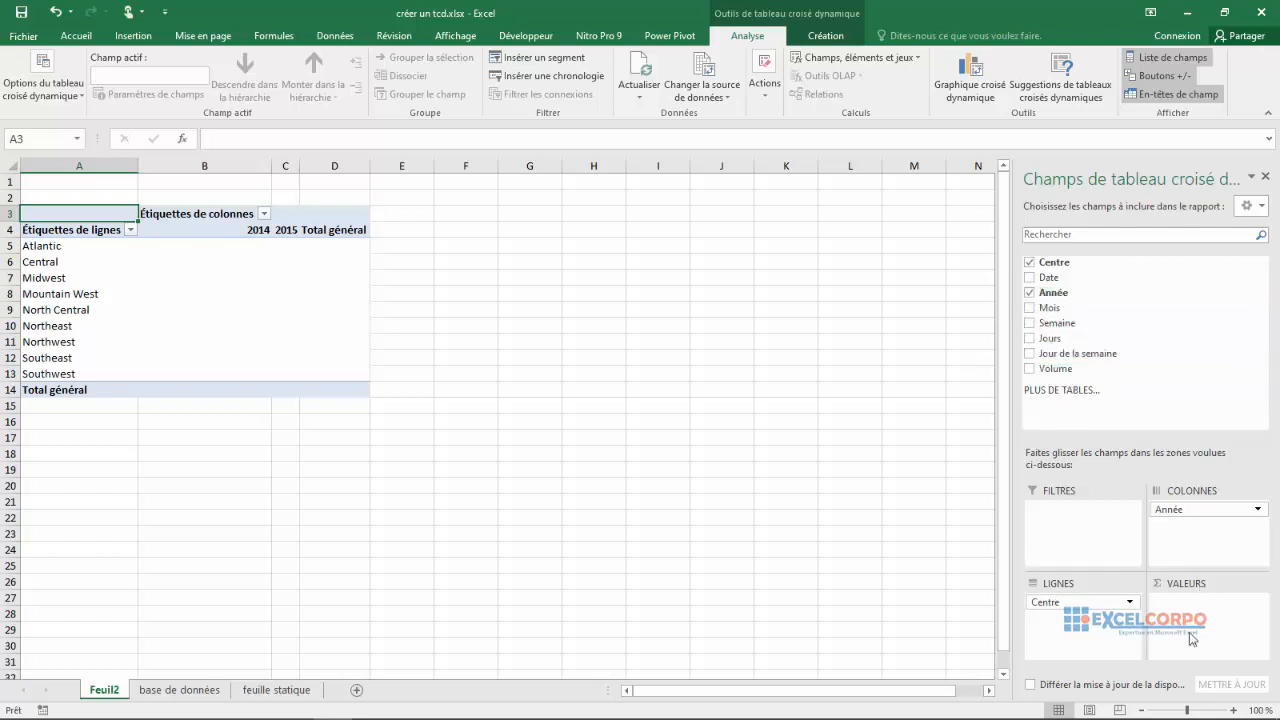
Step: Add the Volume field to the pivot table's values and move Année from the columns to the rows, above Centre
{"action": "left_click", "coordinate": [1029, 369]}
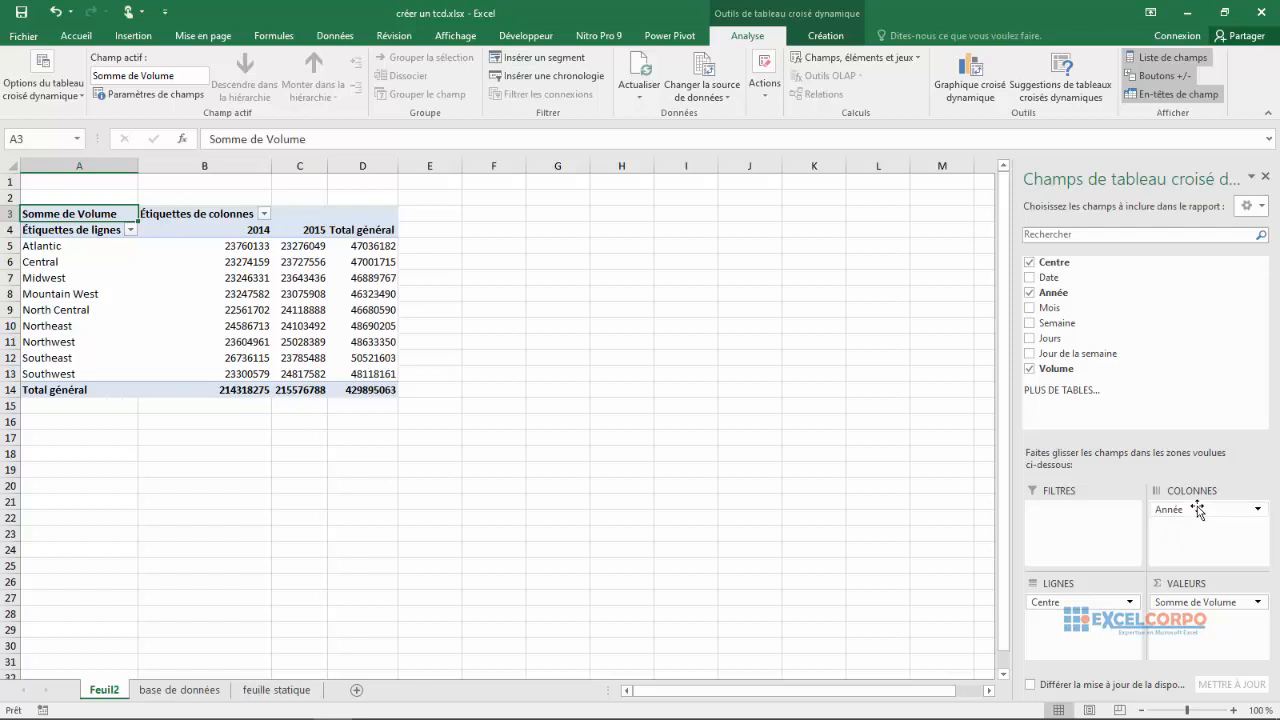
{"action": "left_click_drag", "start_coordinate": [1196, 510], "coordinate": [1056, 600]}
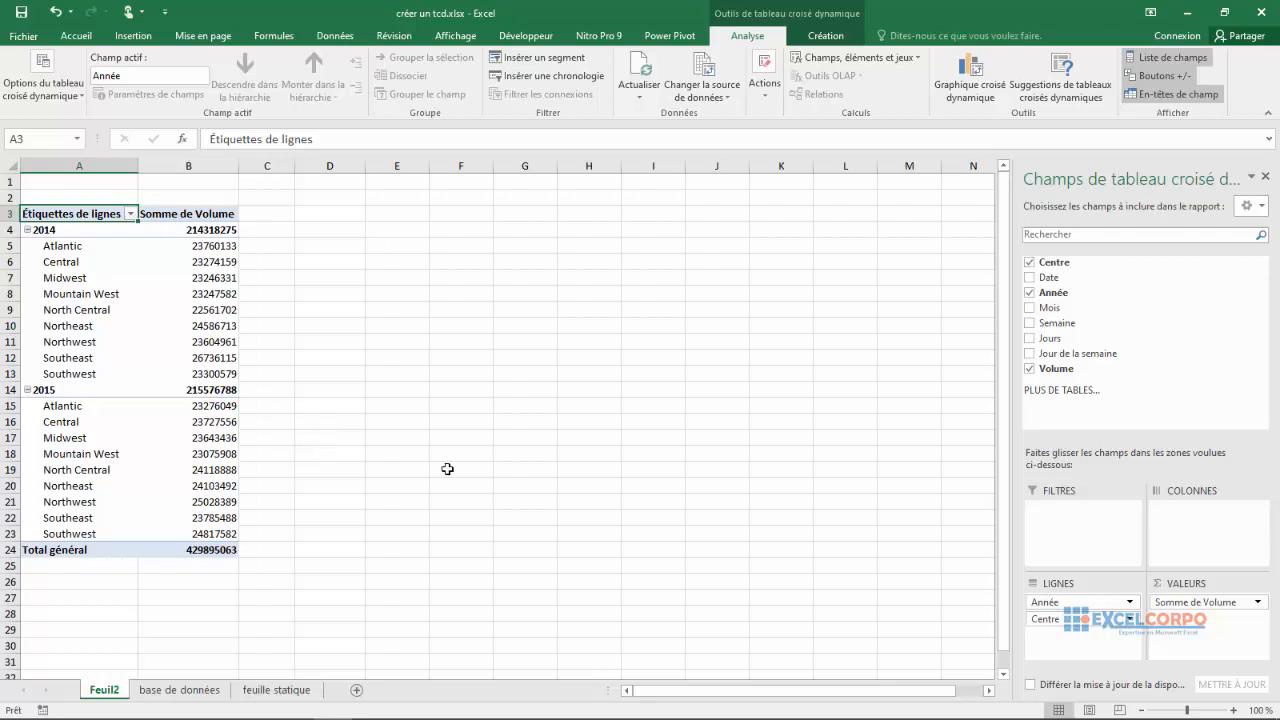
Step: Move the Année field below Centre in the pivot table's rows and return it above Centre
{"action": "left_click", "coordinate": [1129, 605]}
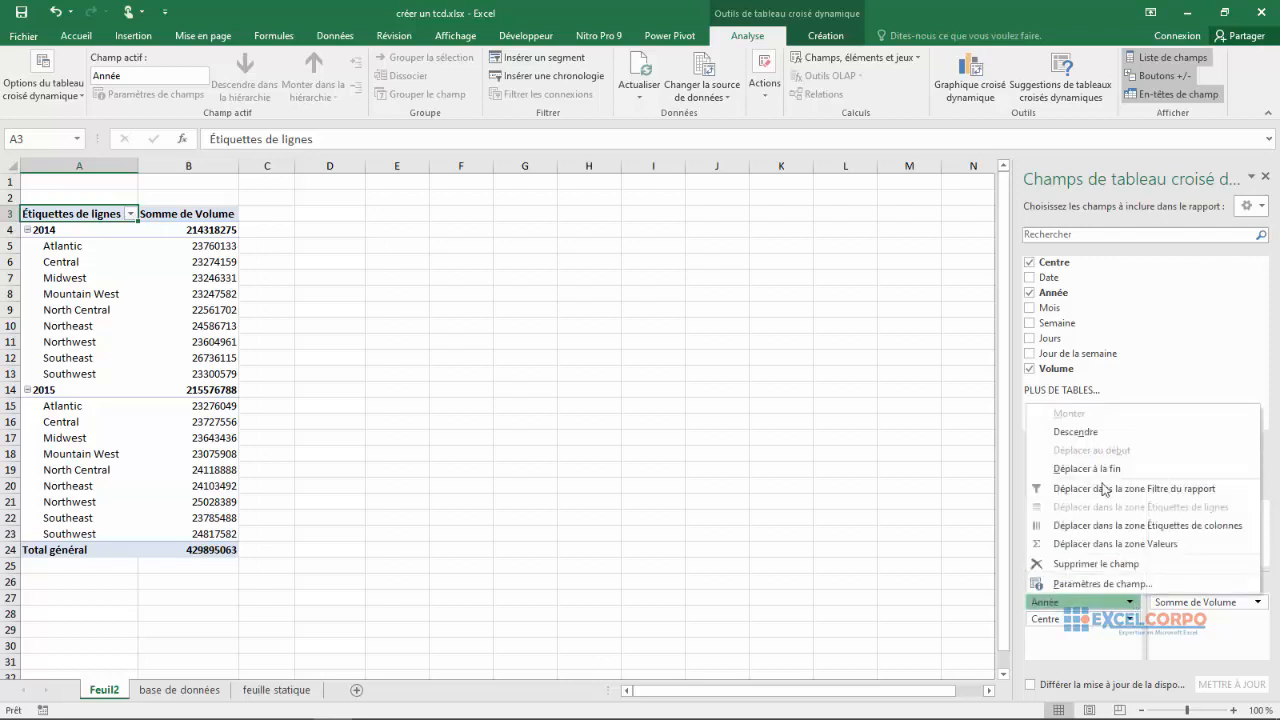
{"action": "left_click", "coordinate": [1080, 436]}
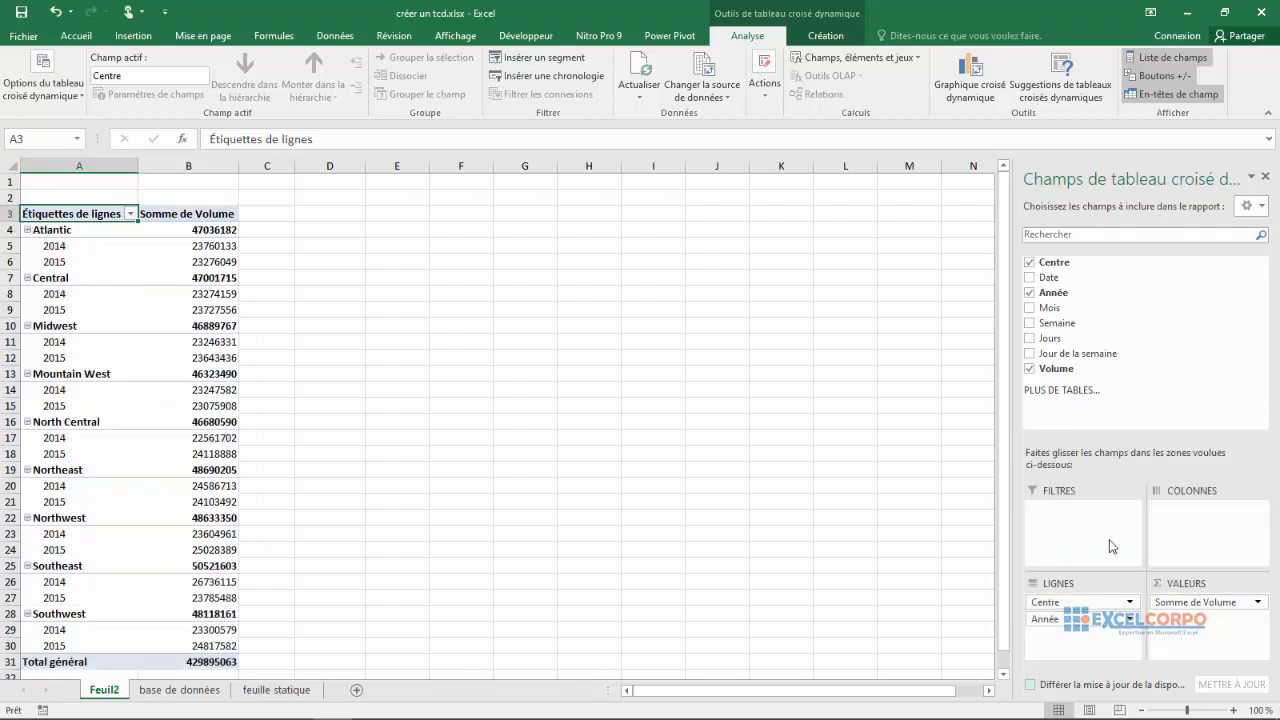
{"action": "left_click", "coordinate": [1130, 619]}
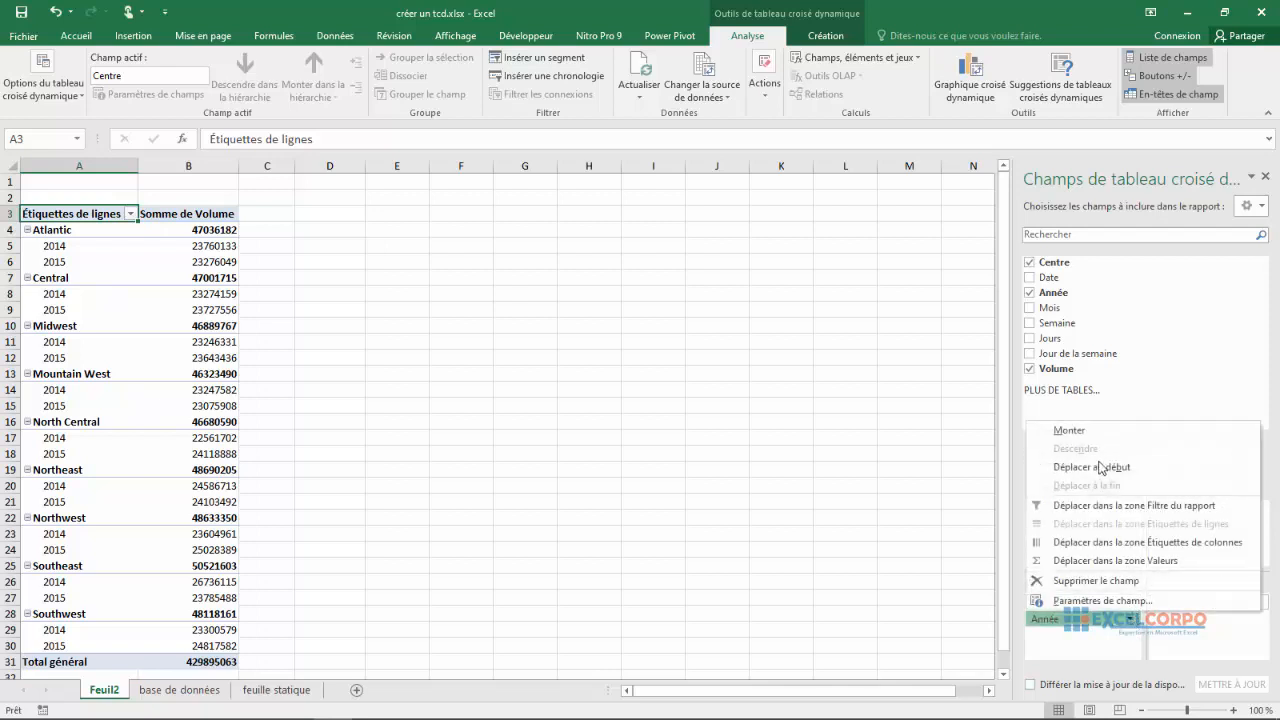
{"action": "left_click", "coordinate": [1081, 434]}
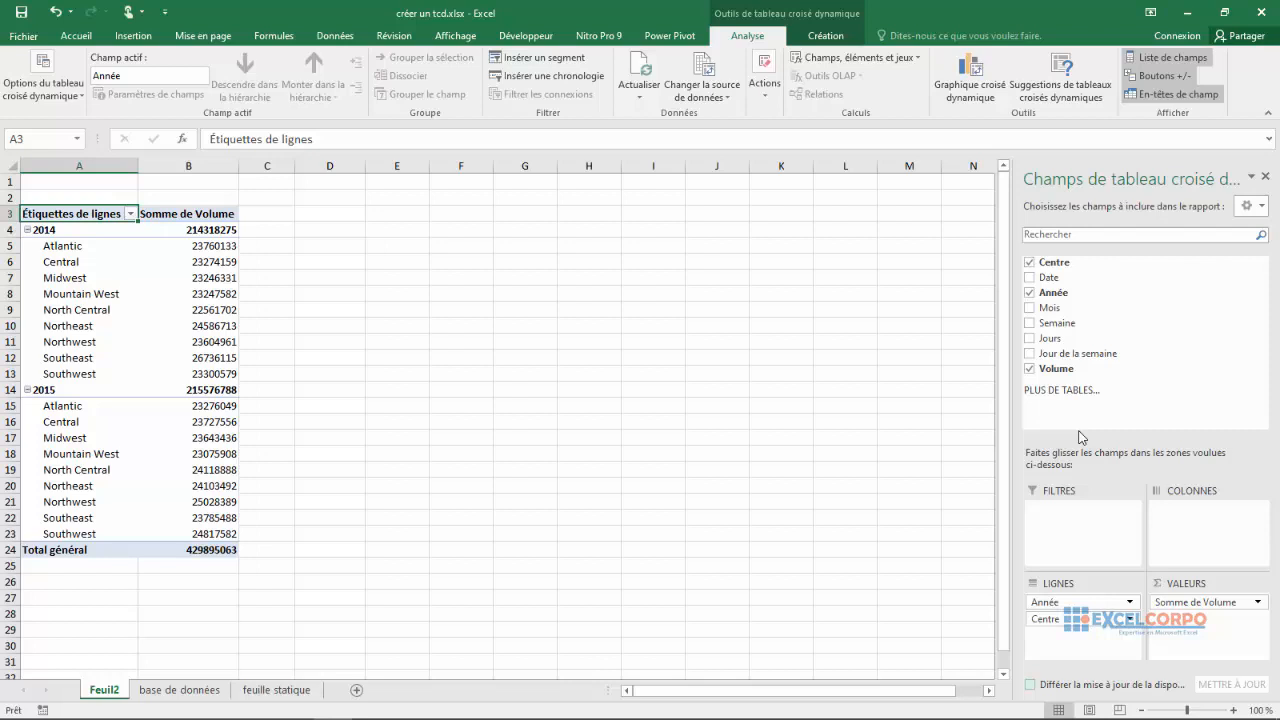
Step: Preview the suggested pivot tables for the "base de données" sheet, including Somme de Jours par Centre and Somme de Volume par Mois, without inserting one
{"action": "left_click", "coordinate": [451, 342]}
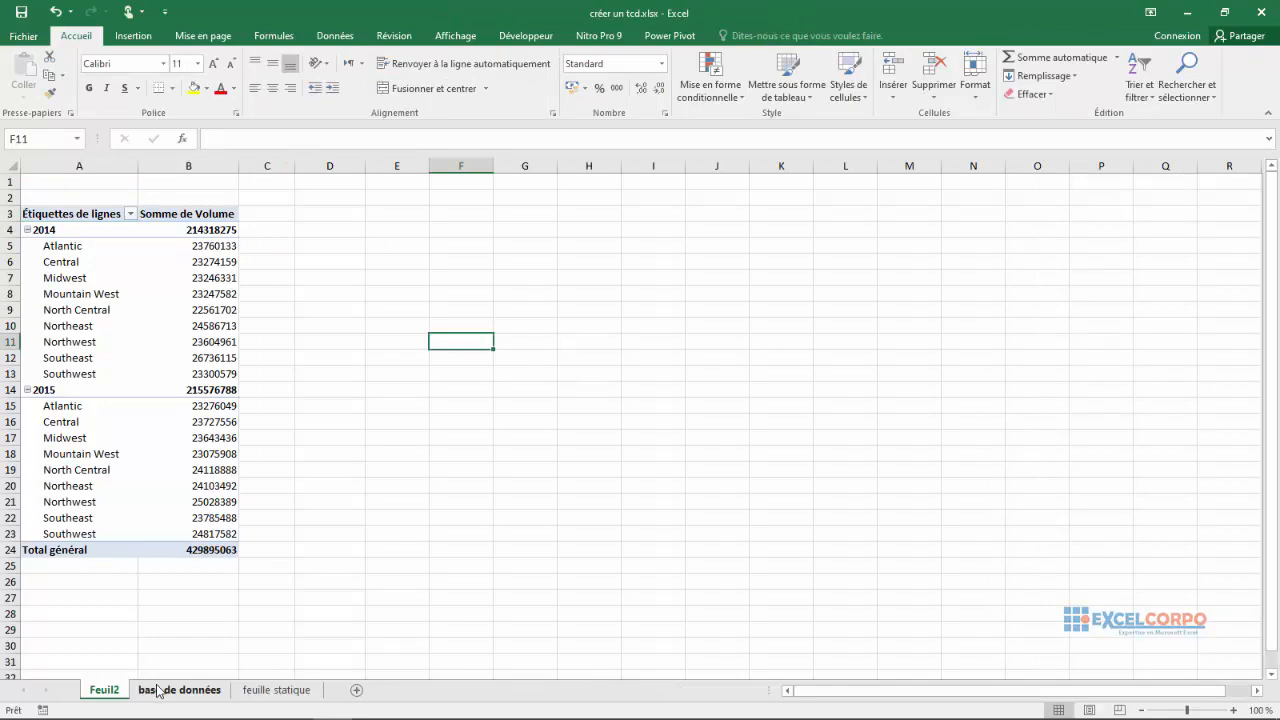
{"action": "left_click", "coordinate": [158, 690]}
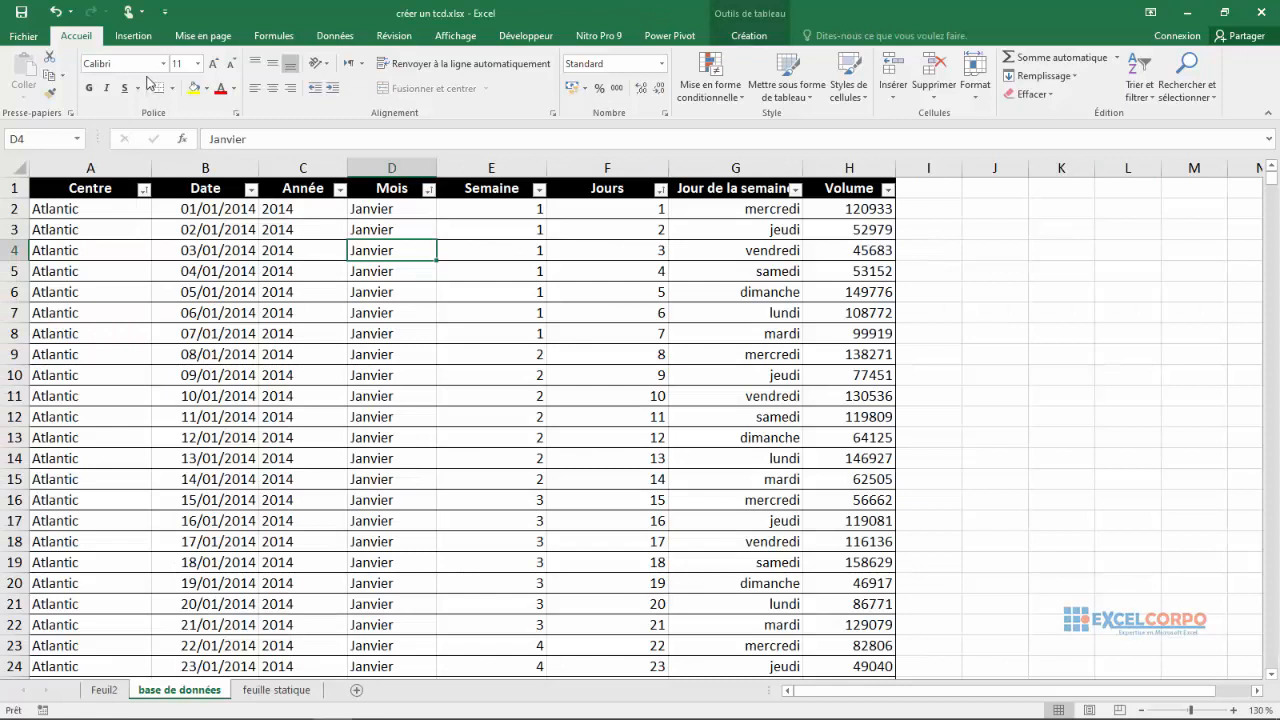
{"action": "left_click", "coordinate": [134, 35]}
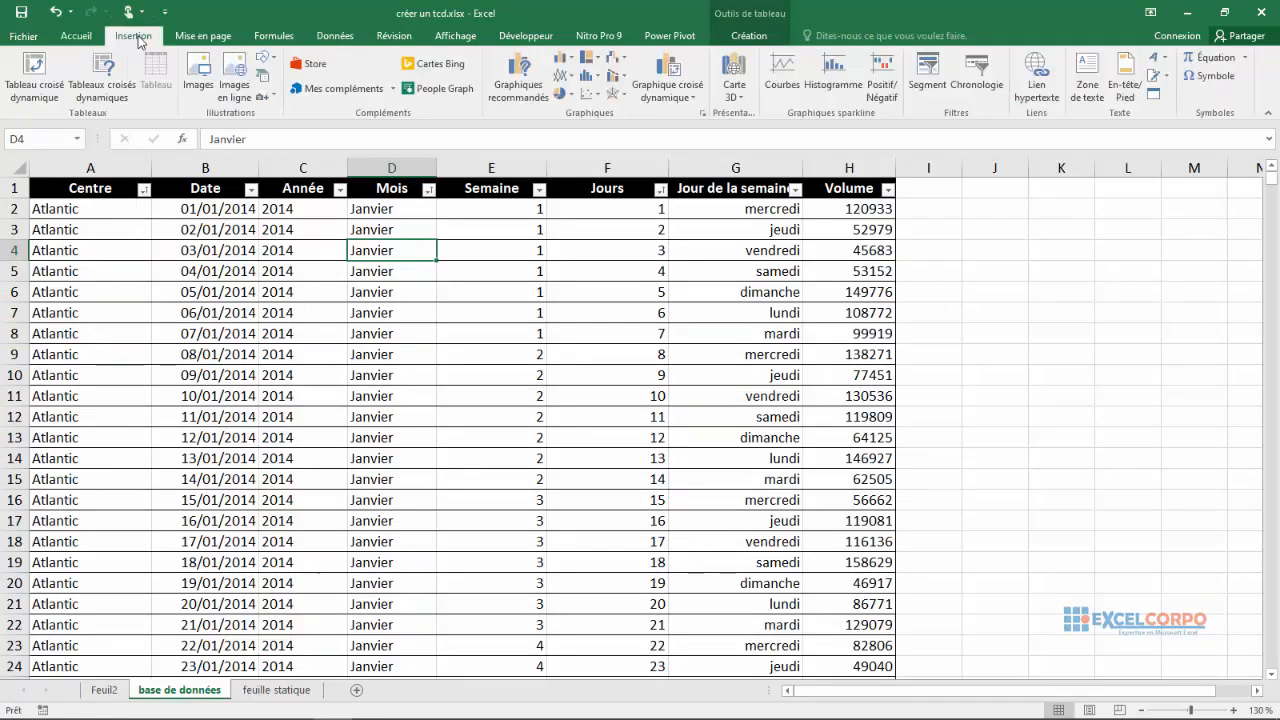
{"action": "left_click", "coordinate": [105, 88]}
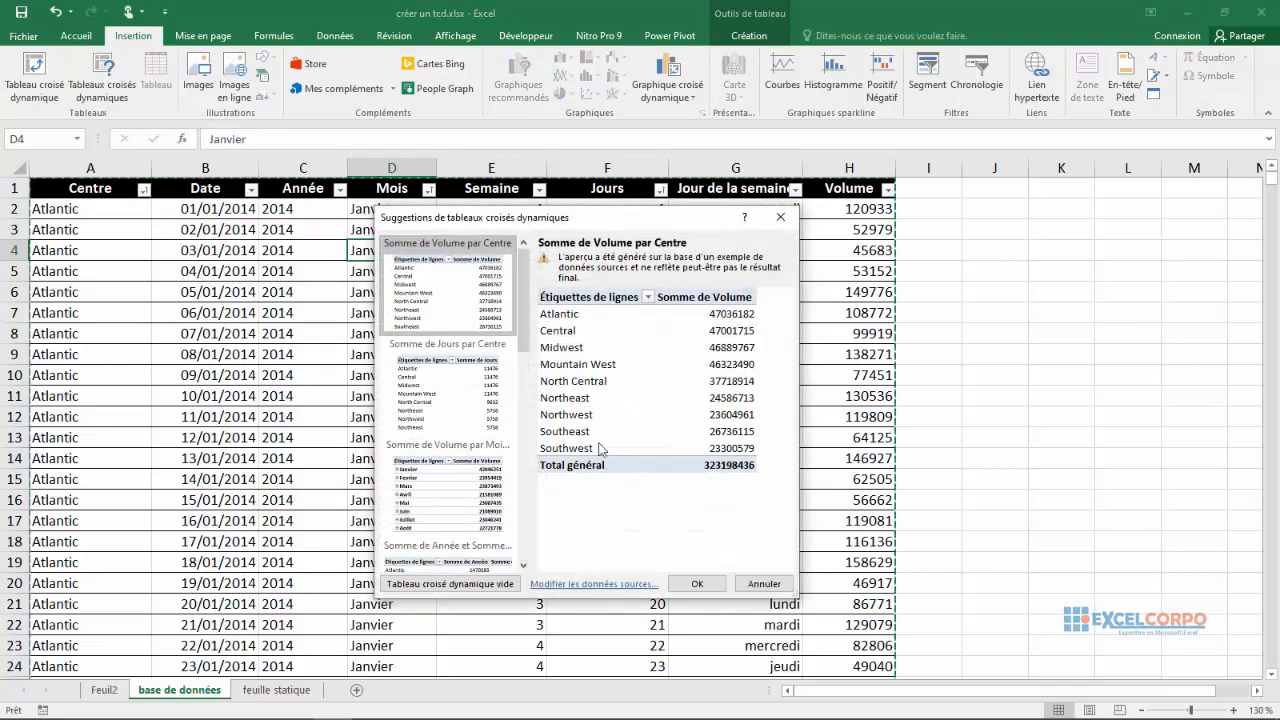
{"action": "left_click", "coordinate": [424, 393]}
{"action": "left_click", "coordinate": [430, 493]}
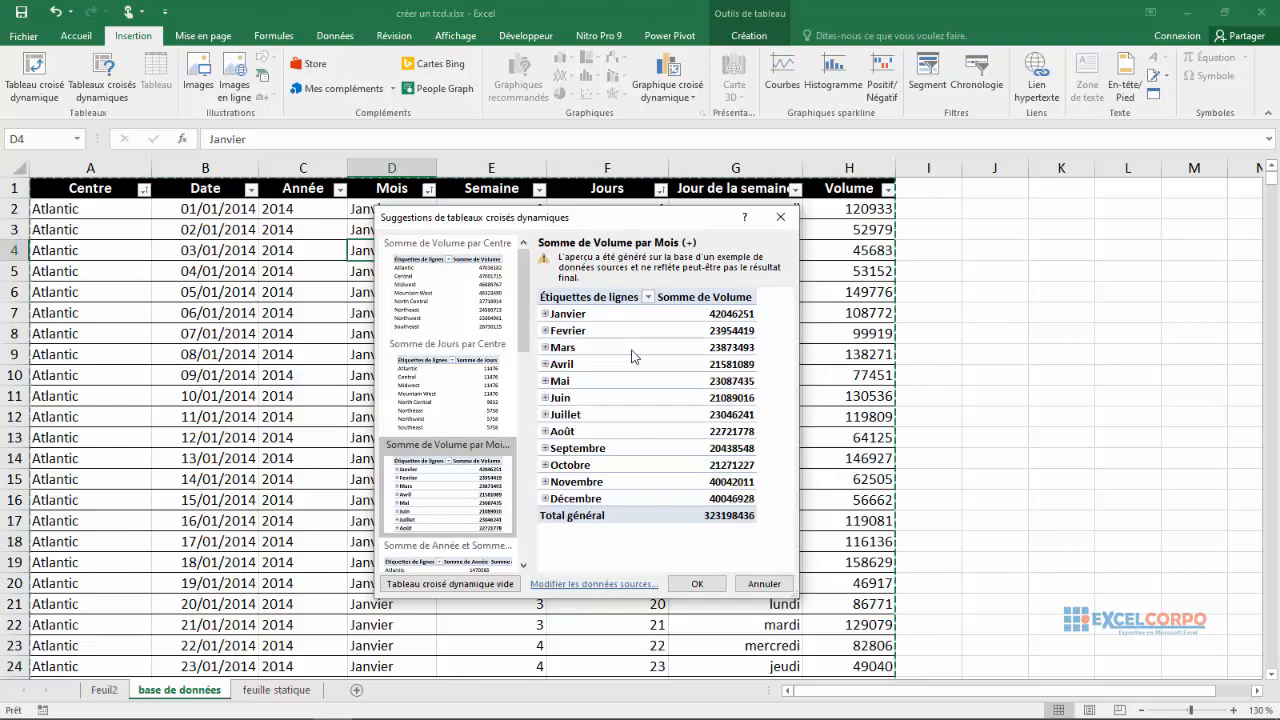
{"action": "left_click", "coordinate": [779, 215]}
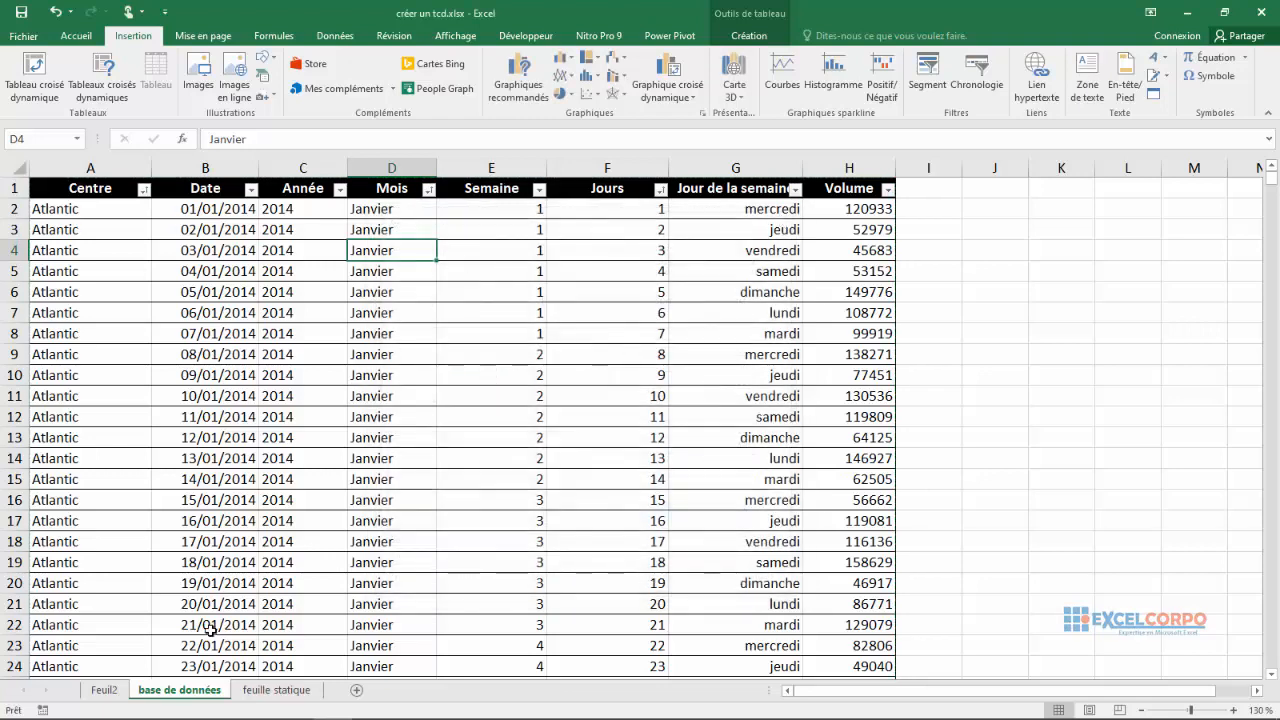
Step: Go back to the pivot table on Feuil2, hide its field list and display it again
{"action": "left_click", "coordinate": [104, 689]}
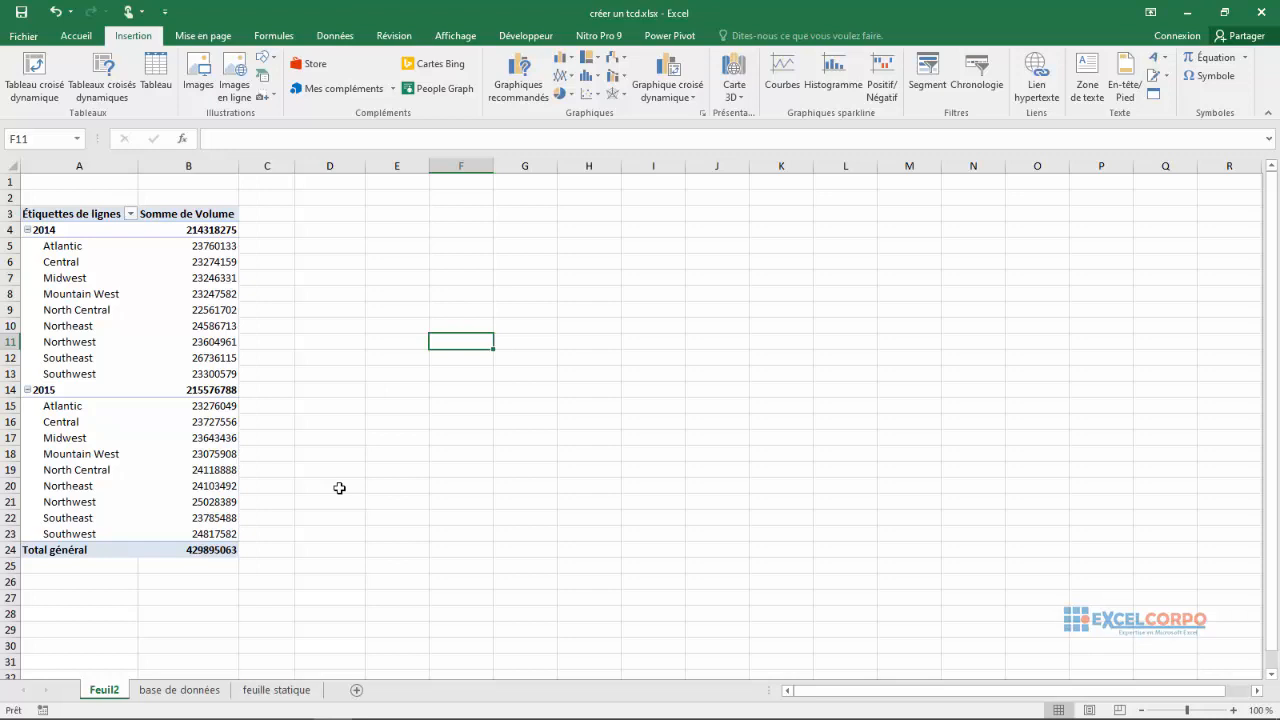
{"action": "mouse_move", "coordinate": [222, 442]}
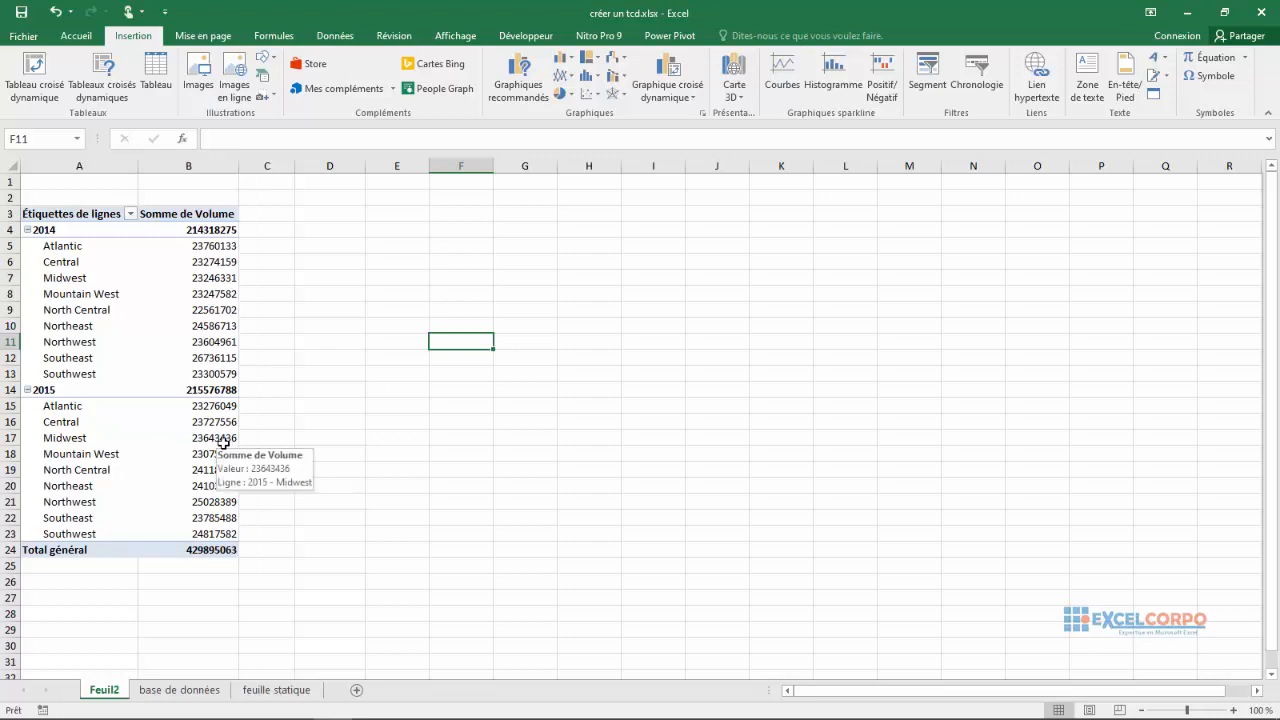
{"action": "left_click", "coordinate": [222, 442]}
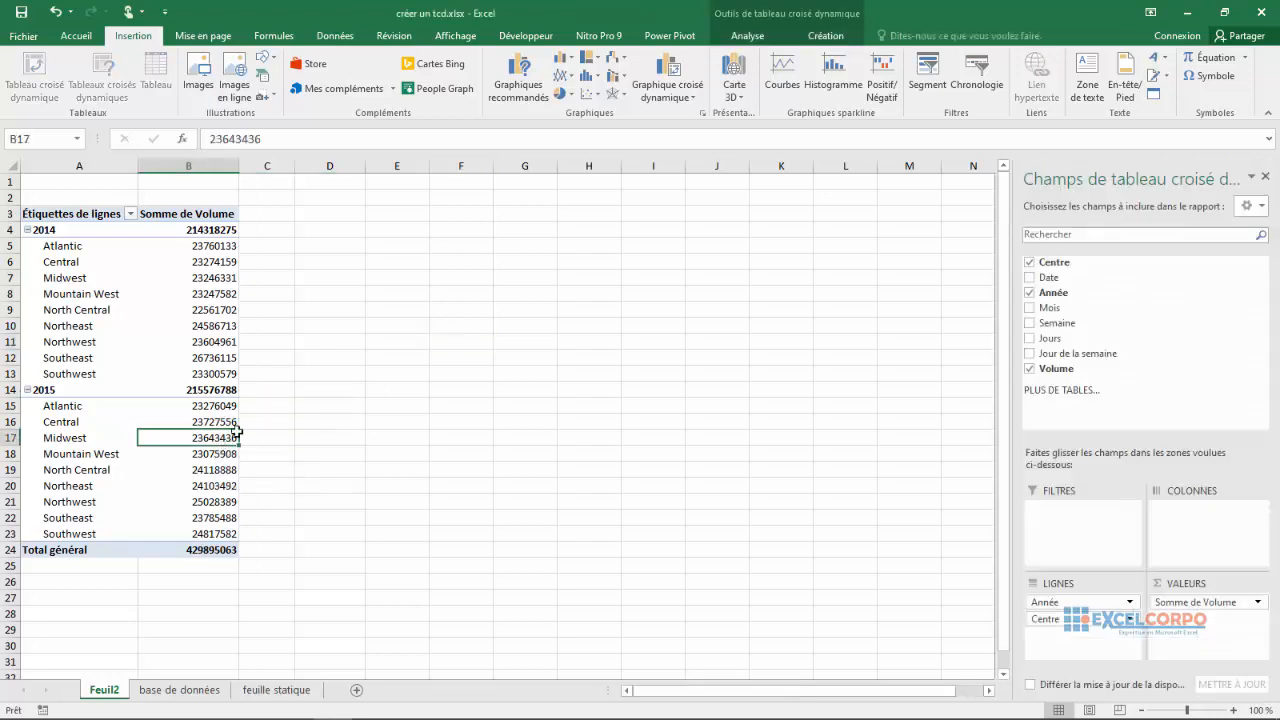
{"action": "left_click", "coordinate": [1265, 176]}
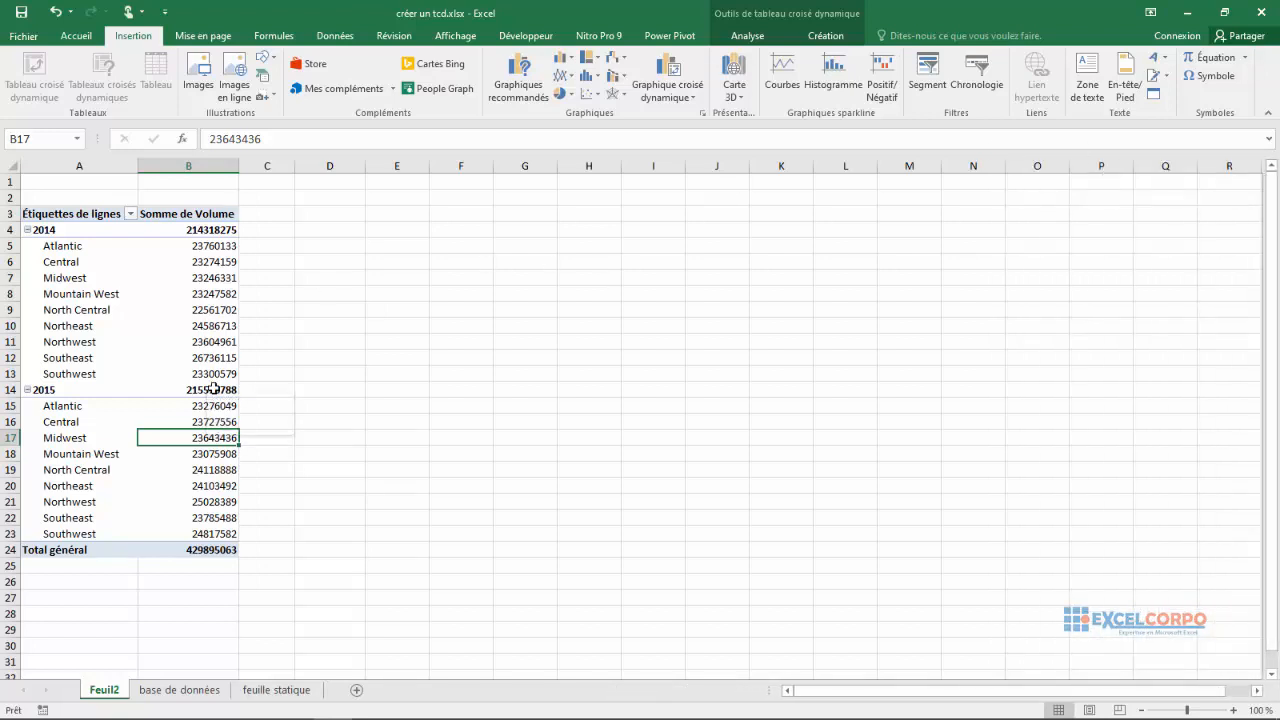
{"action": "right_click", "coordinate": [213, 388]}
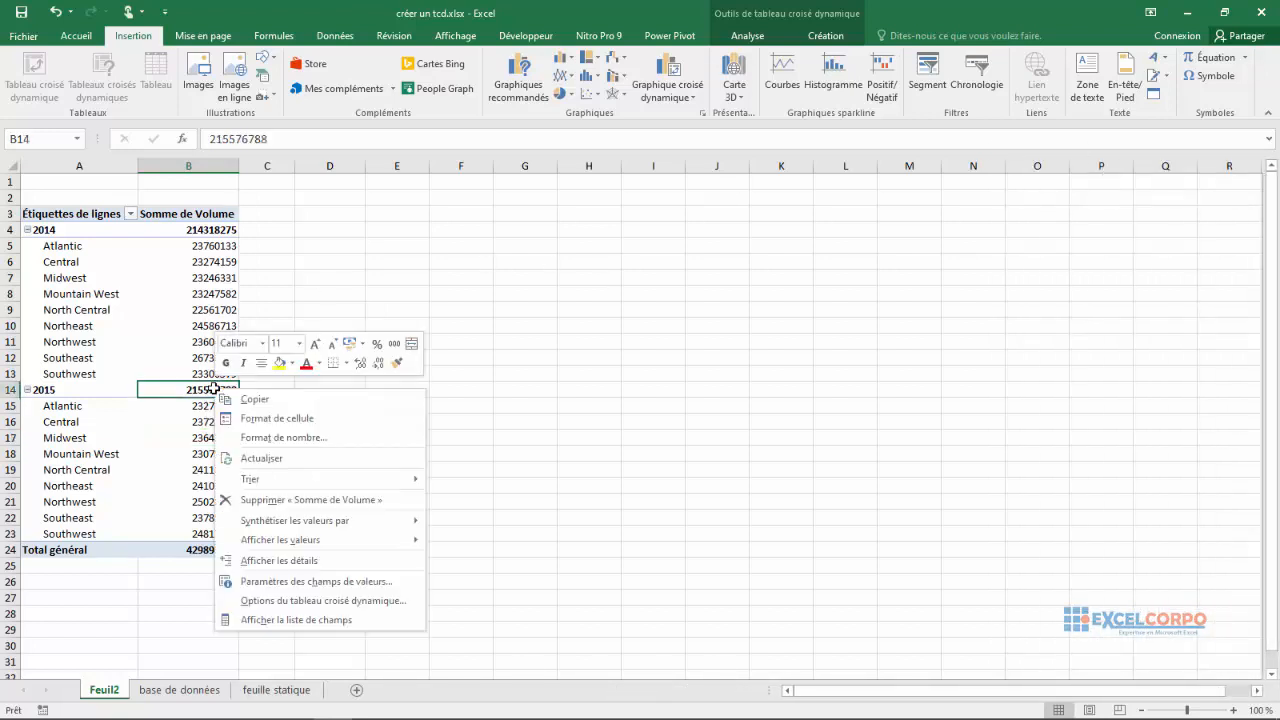
{"action": "left_click", "coordinate": [276, 621]}
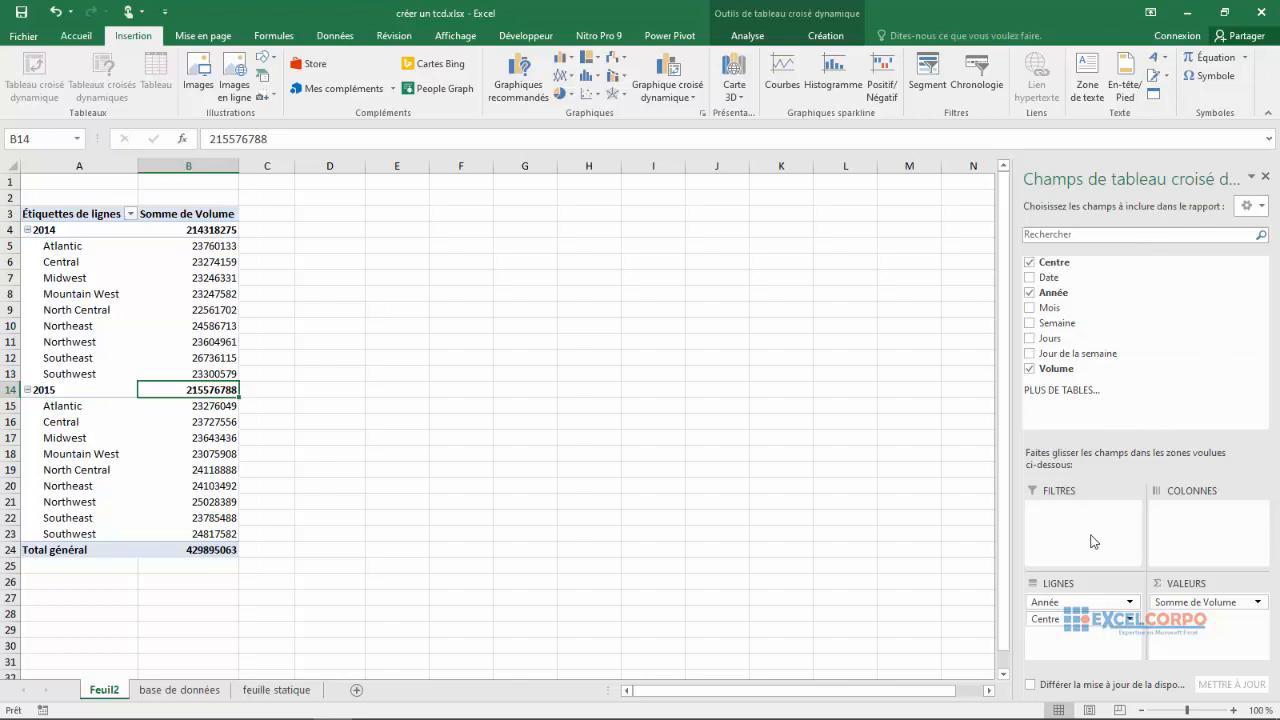
Step: Remove the Année field from the pivot table and put it back in the rows above Centre
{"action": "left_click", "coordinate": [1070, 602]}
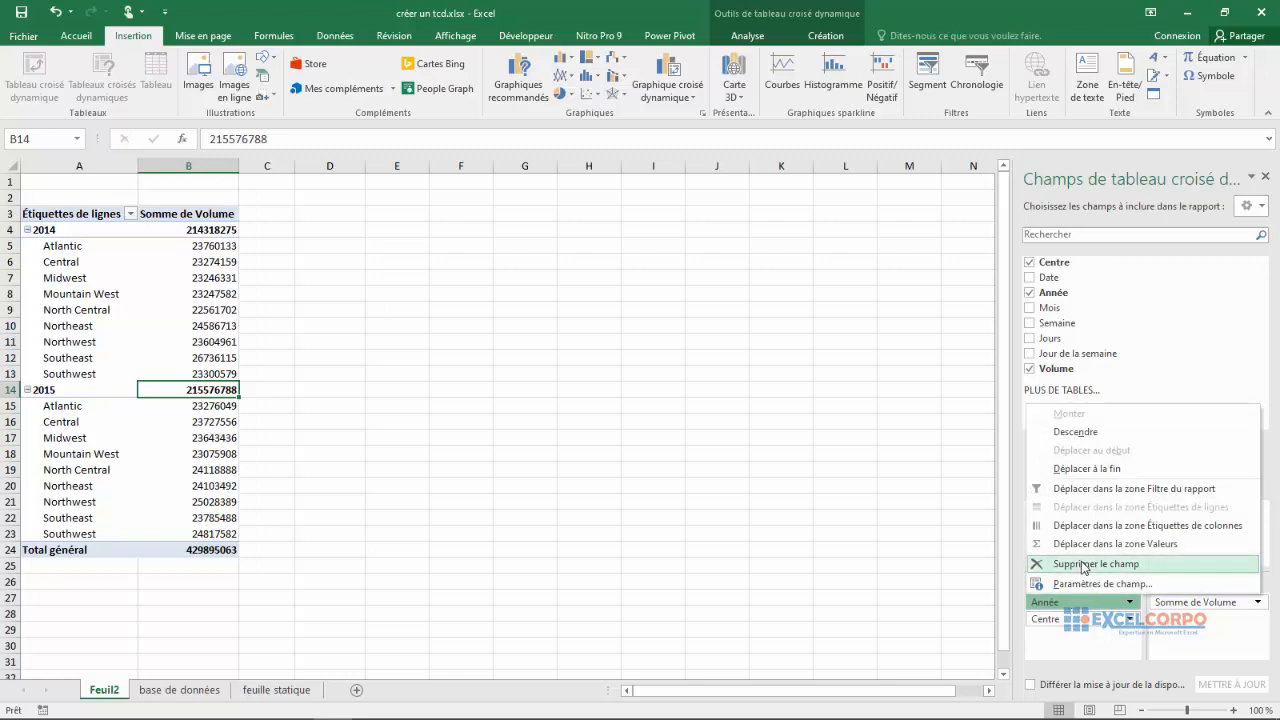
{"action": "left_click", "coordinate": [1083, 566]}
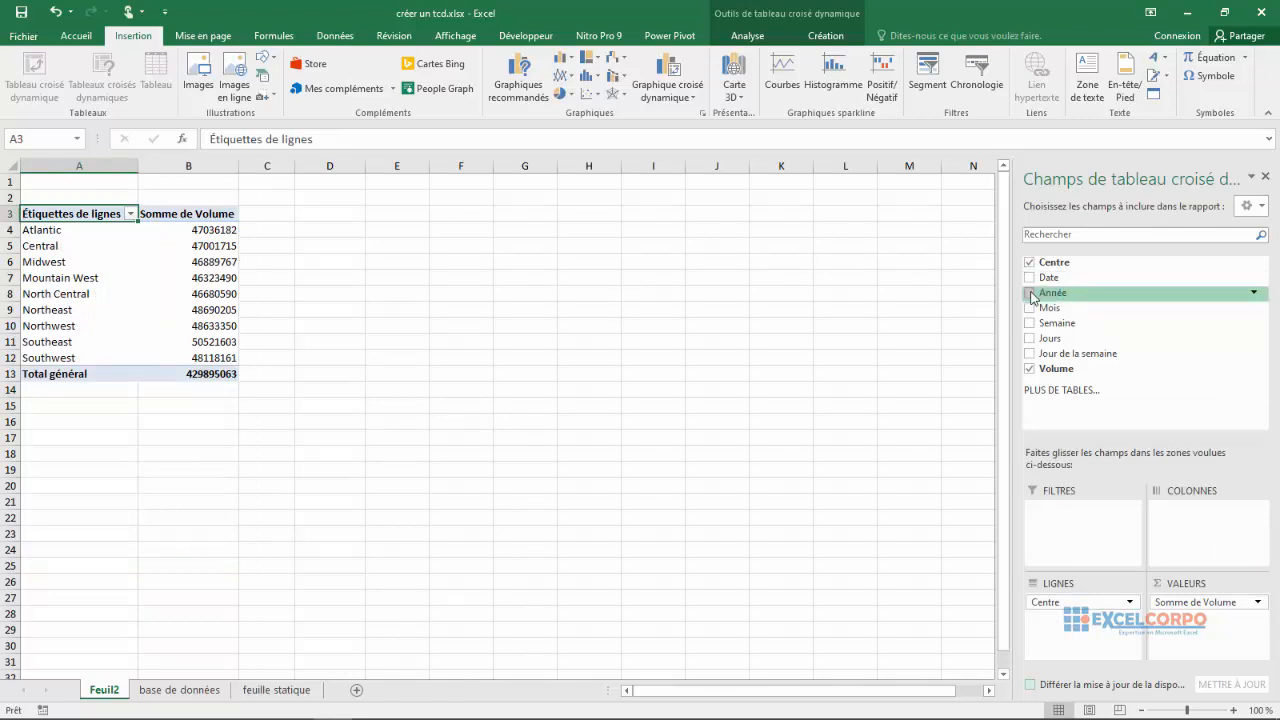
{"action": "left_click_drag", "start_coordinate": [1033, 297], "coordinate": [1050, 600]}
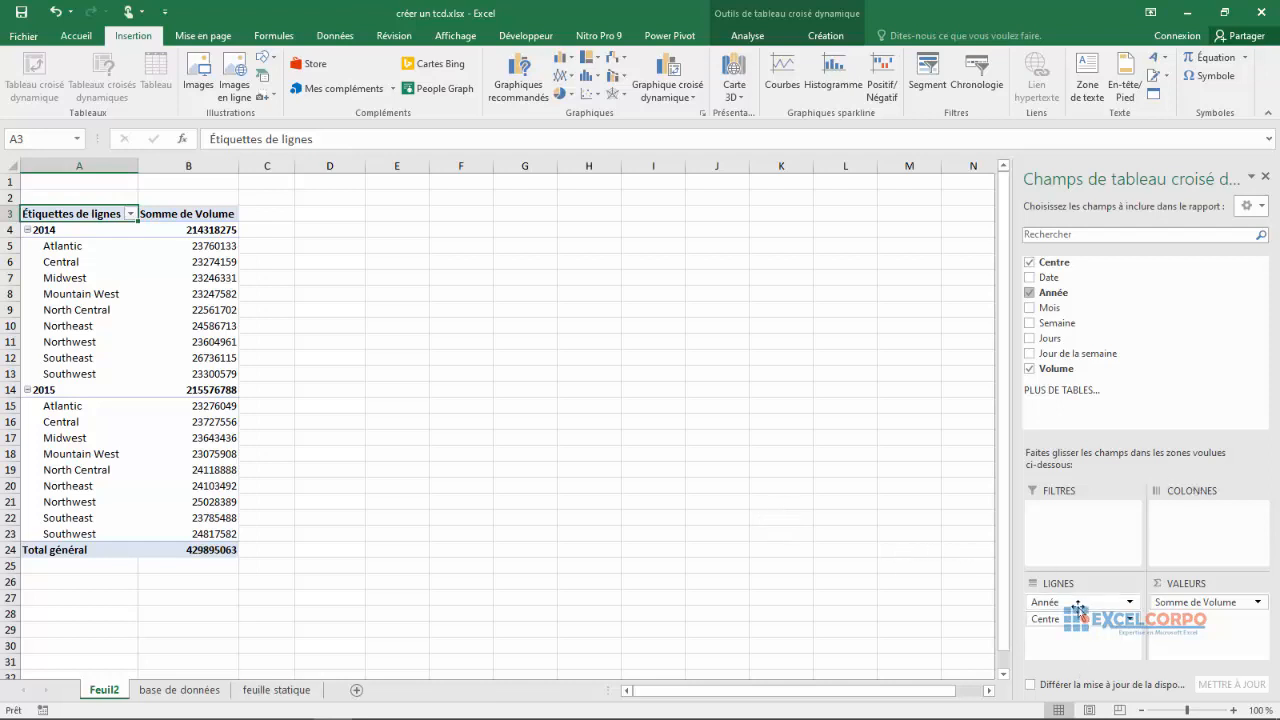
{"action": "mouse_move", "coordinate": [1080, 602]}
{"action": "left_mouse_down"}
{"action": "mouse_move", "coordinate": [1186, 515]}
{"action": "mouse_move", "coordinate": [1128, 602]}
{"action": "mouse_move", "coordinate": [1100, 598]}
{"action": "mouse_move", "coordinate": [1192, 512]}
{"action": "mouse_move", "coordinate": [1082, 600]}
{"action": "left_mouse_up"}
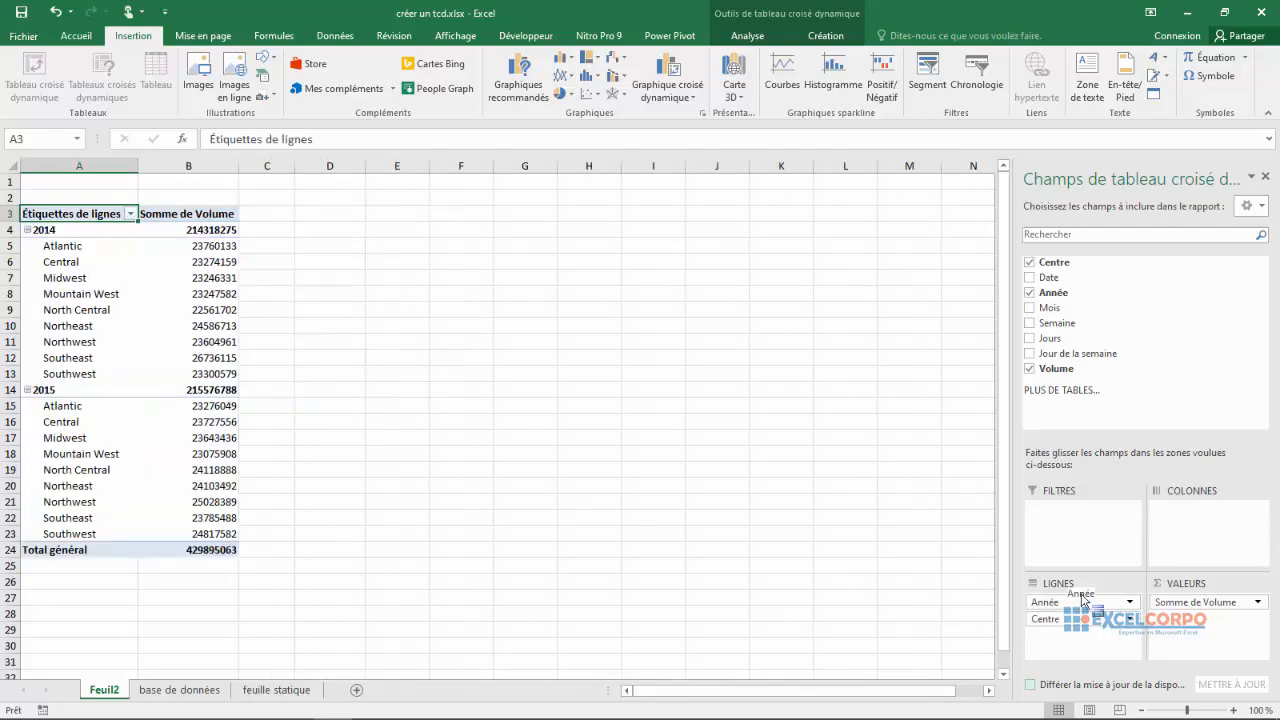
{"action": "left_click_drag", "start_coordinate": [1082, 600], "coordinate": [1088, 600]}
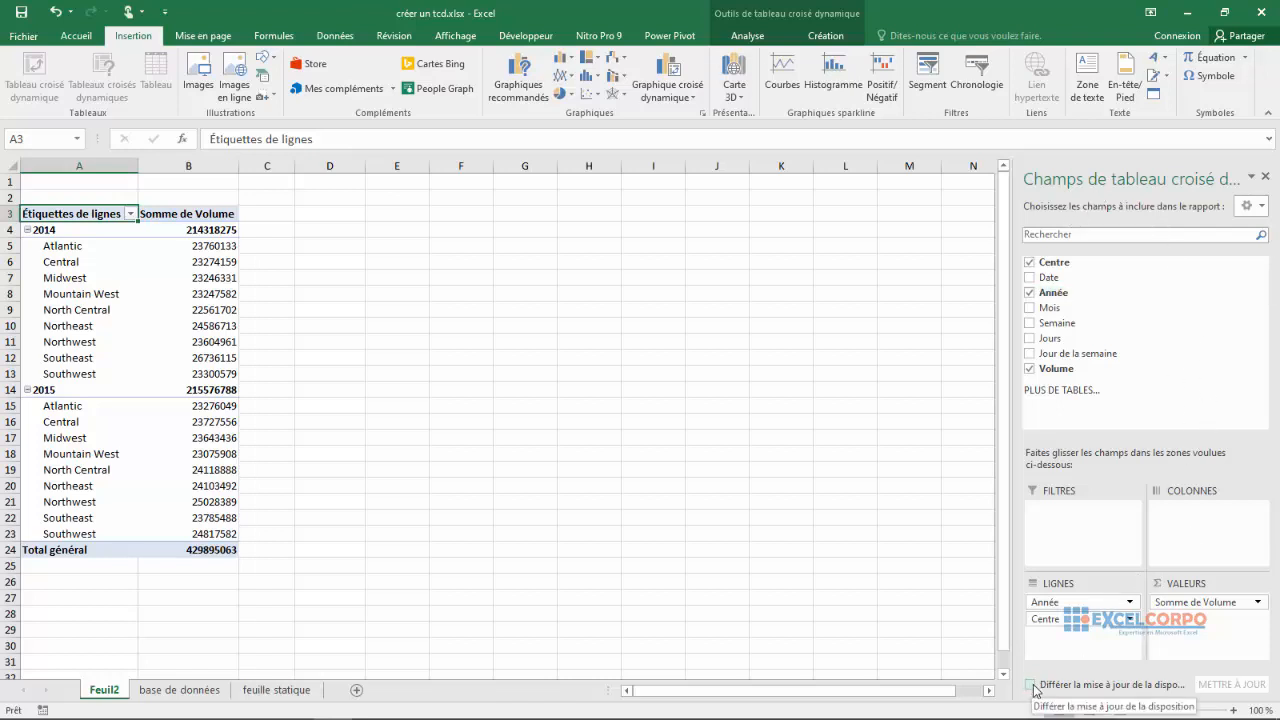
Step: Defer the layout update while adding the Mois field to the pivot table's columns, apply the update, and turn deferral off
{"action": "left_click", "coordinate": [1032, 686]}
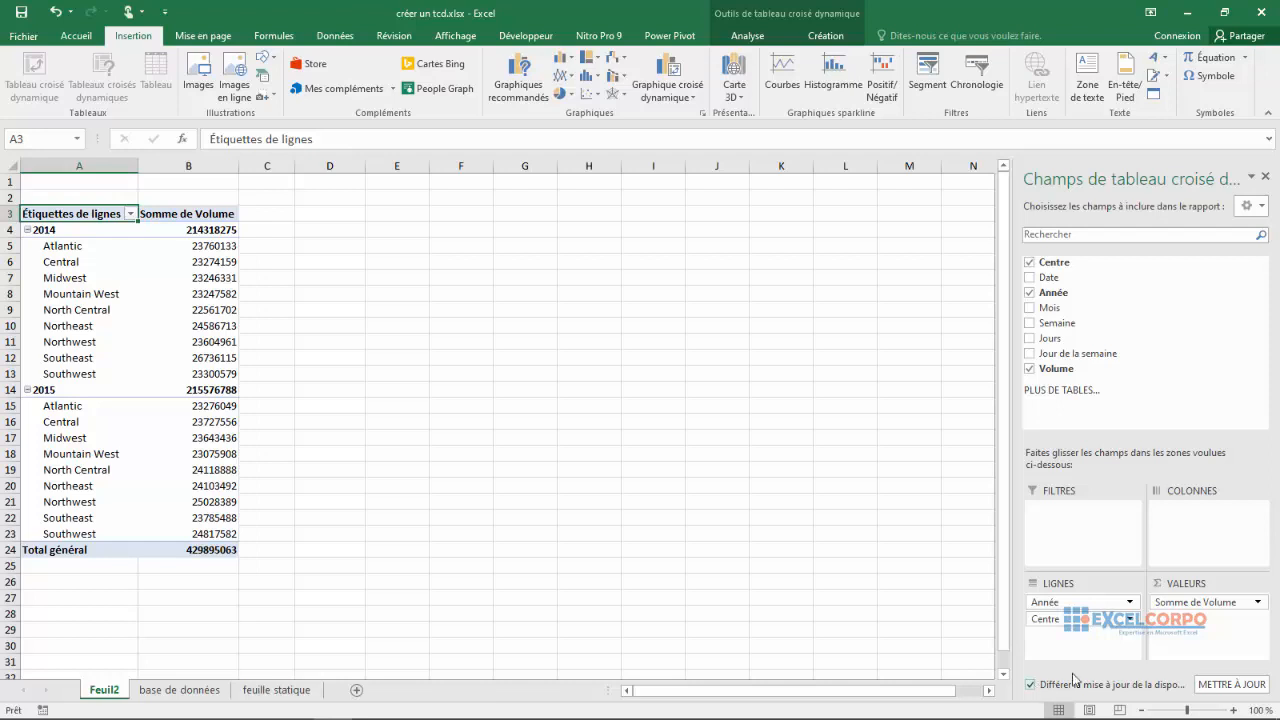
{"action": "left_click", "coordinate": [1238, 688]}
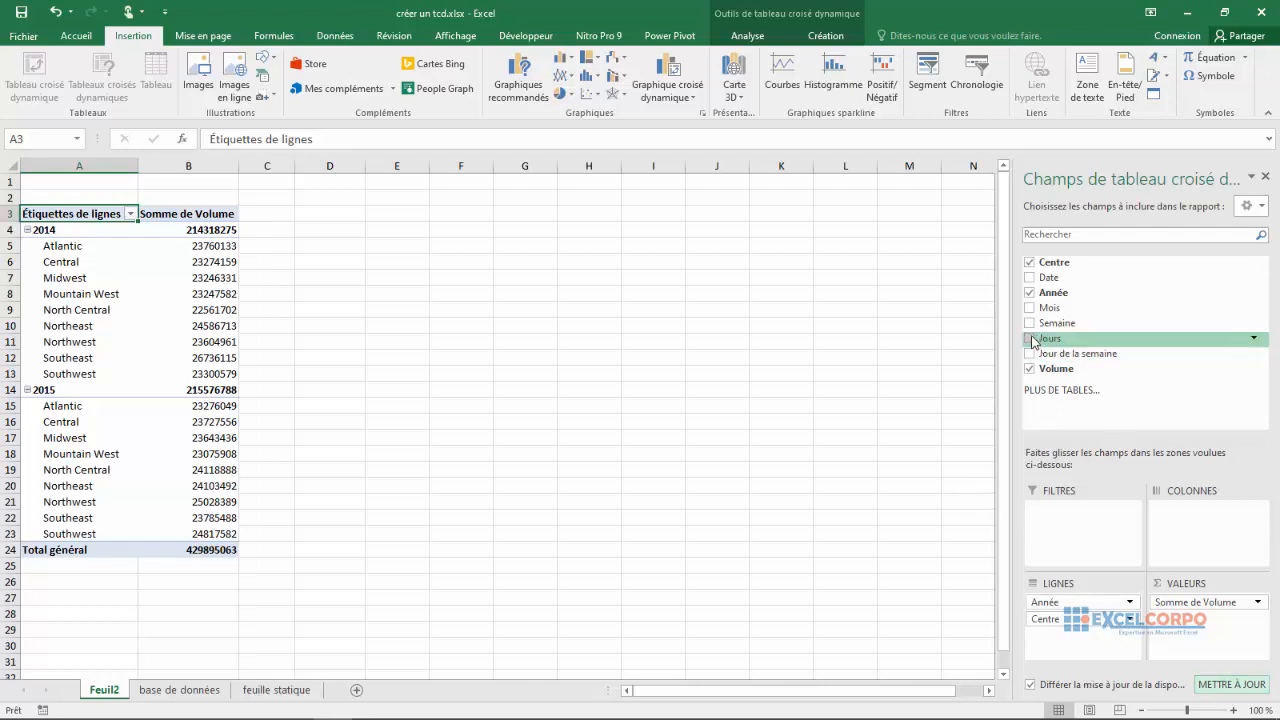
{"action": "left_click", "coordinate": [1030, 292]}
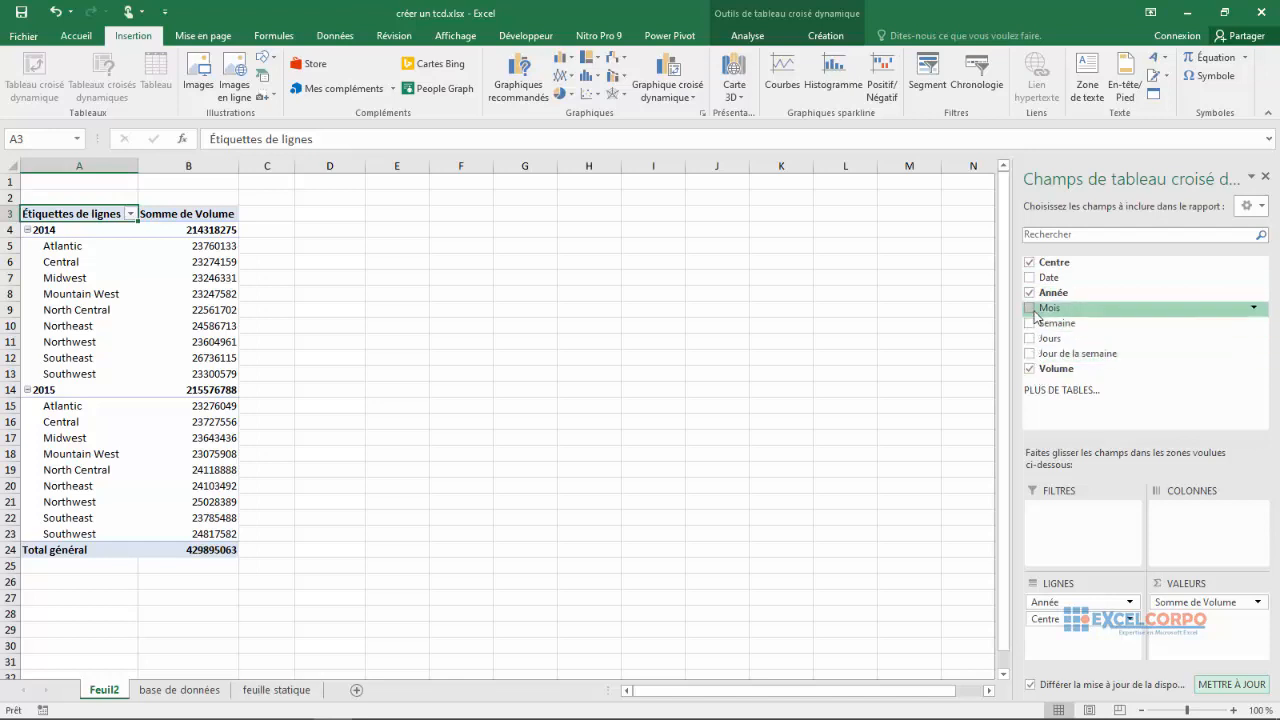
{"action": "left_click_drag", "start_coordinate": [1033, 316], "coordinate": [1178, 514]}
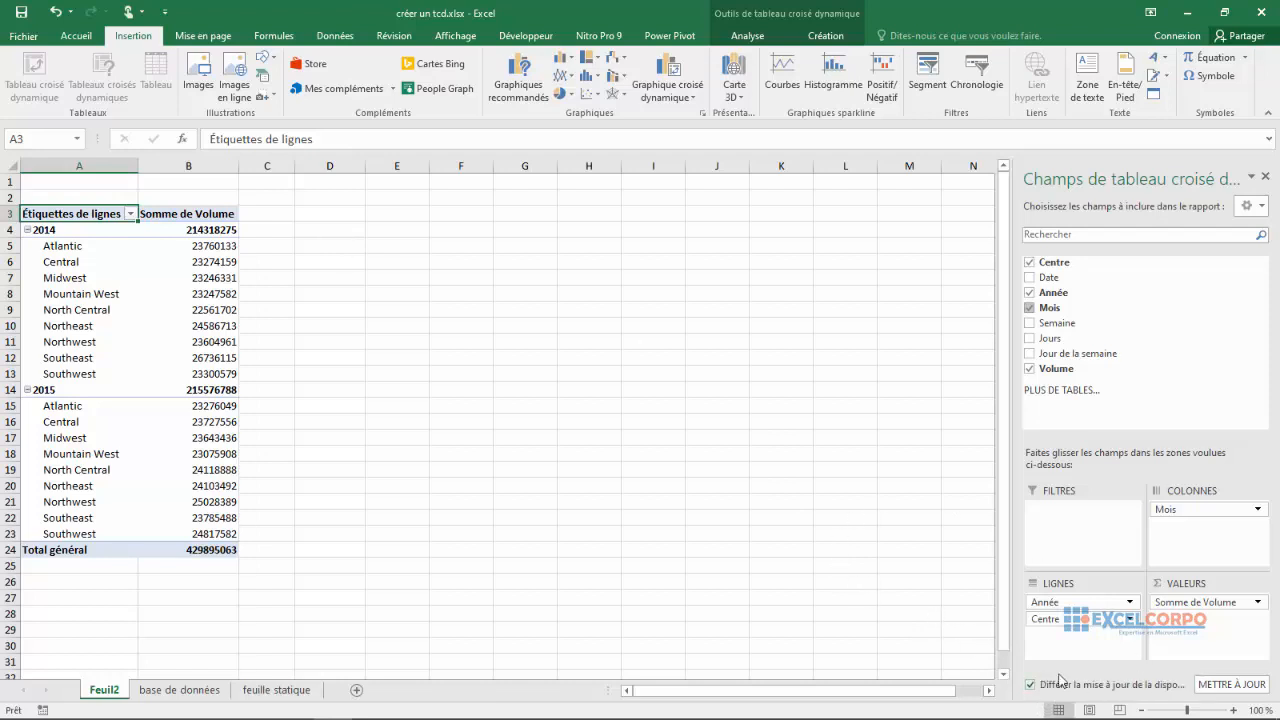
{"action": "left_click", "coordinate": [1250, 686]}
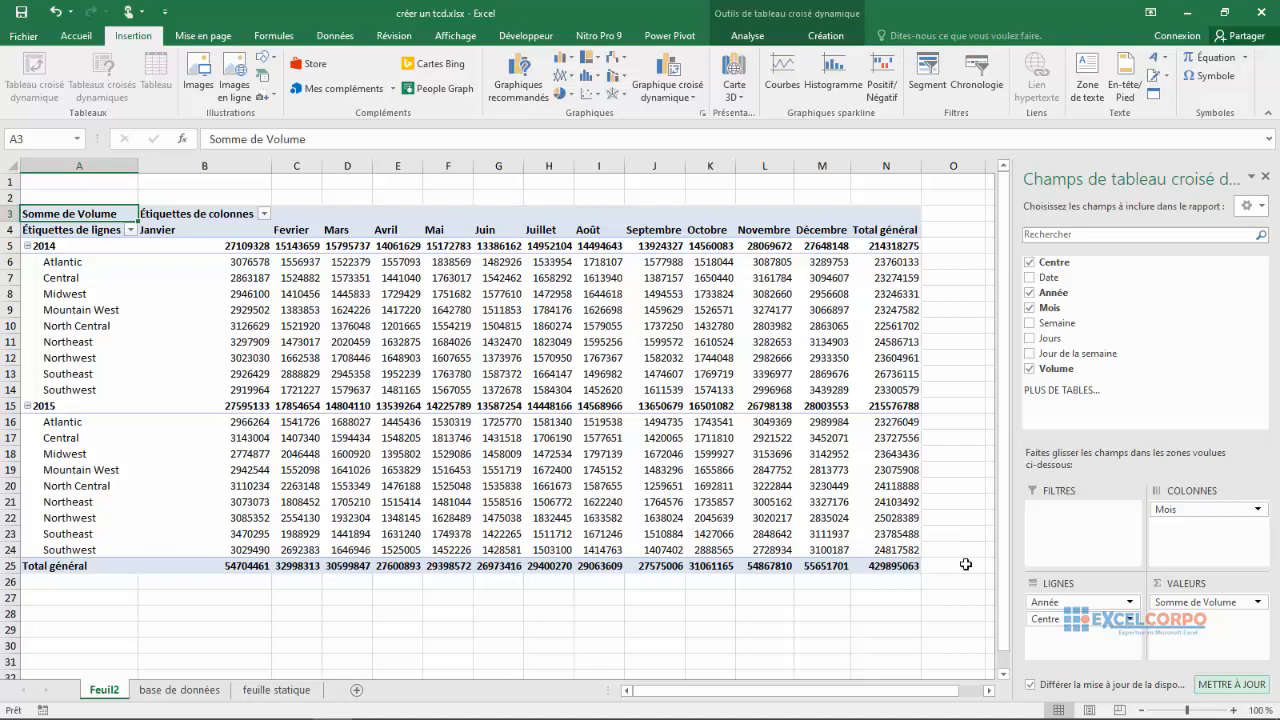
{"action": "left_click", "coordinate": [1032, 686]}
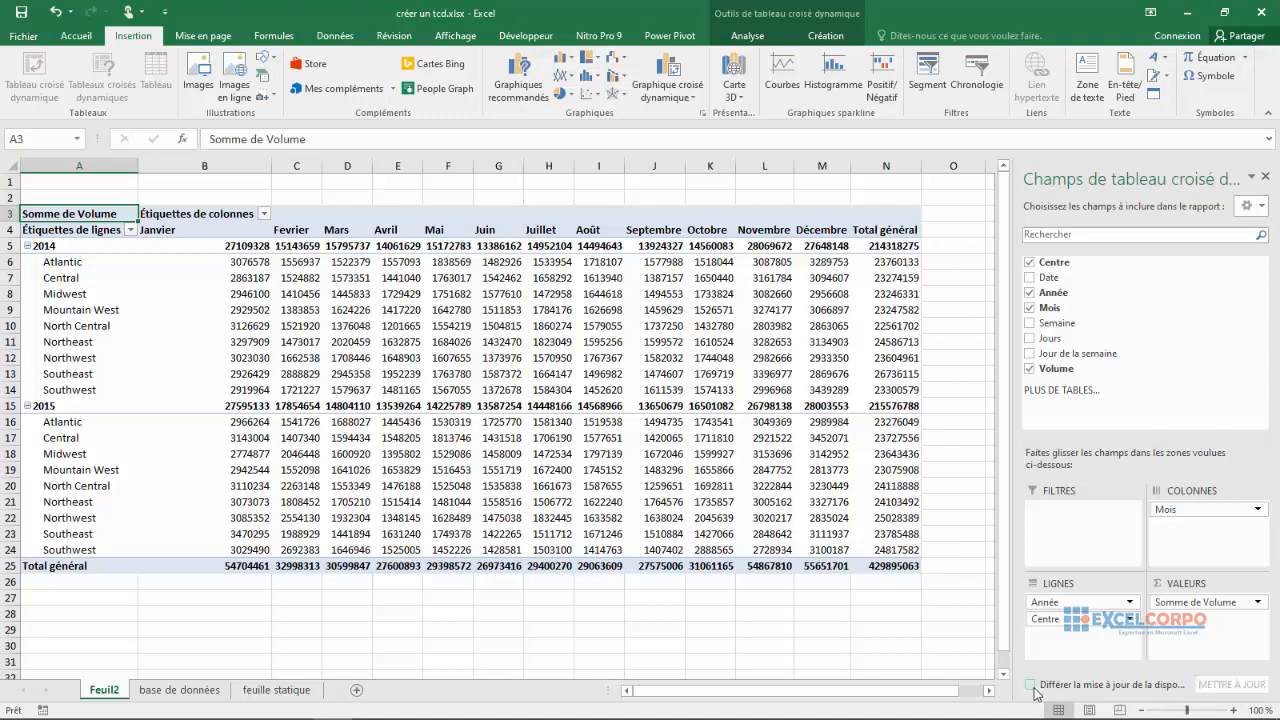